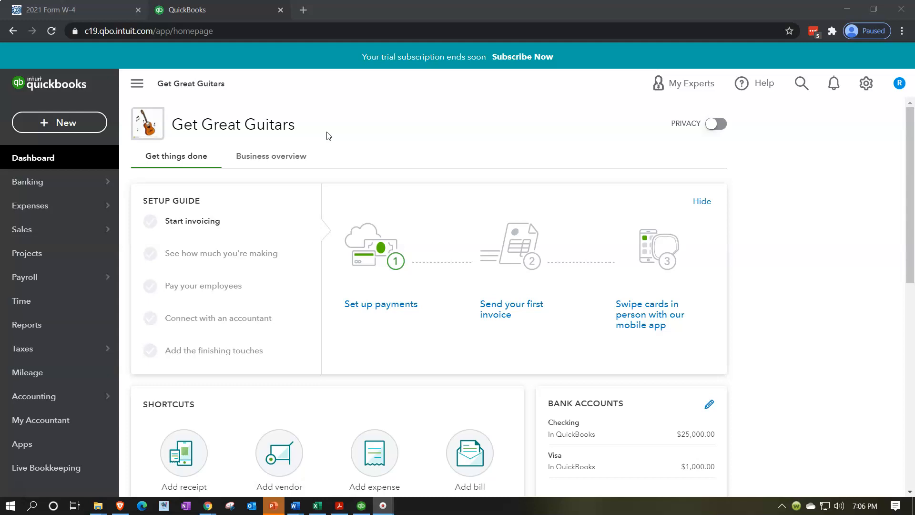
Open the Payroll overview page for the company
{"action": "left_click", "coordinate": [36, 286]}
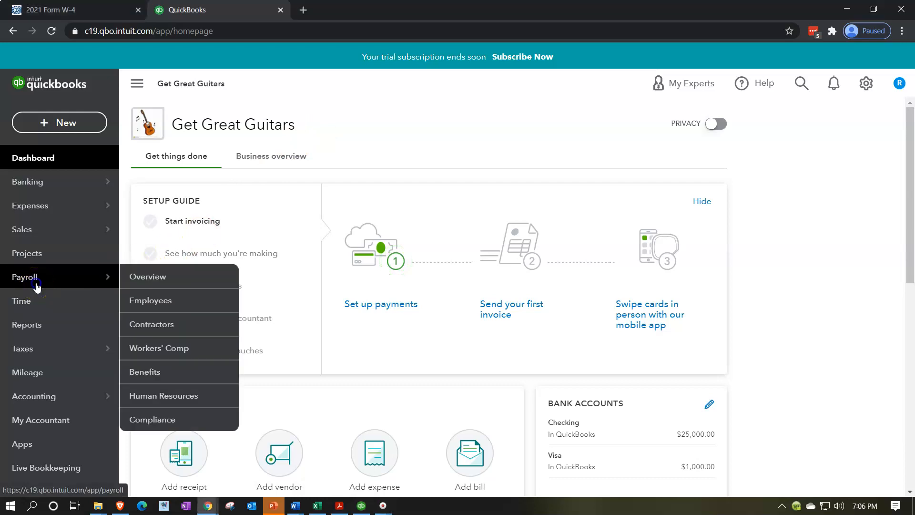
{"action": "left_click", "coordinate": [37, 286]}
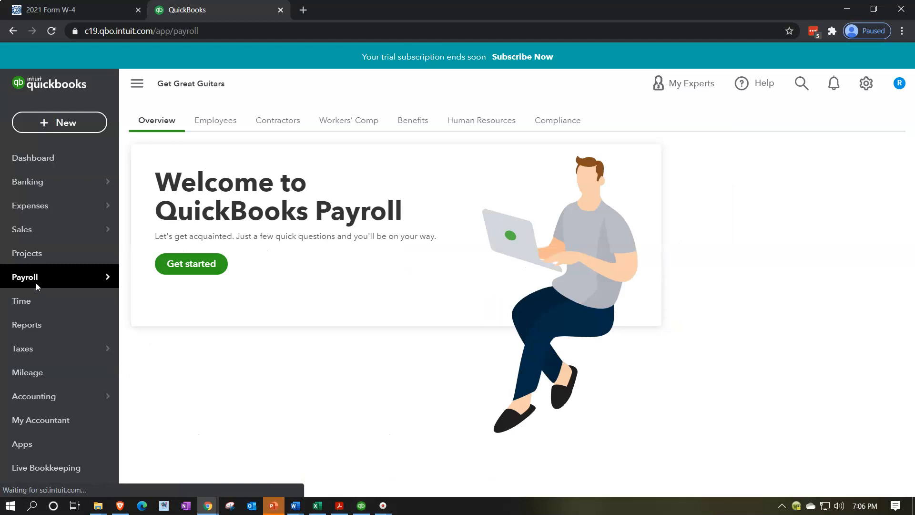
{"action": "left_click", "coordinate": [226, 309]}
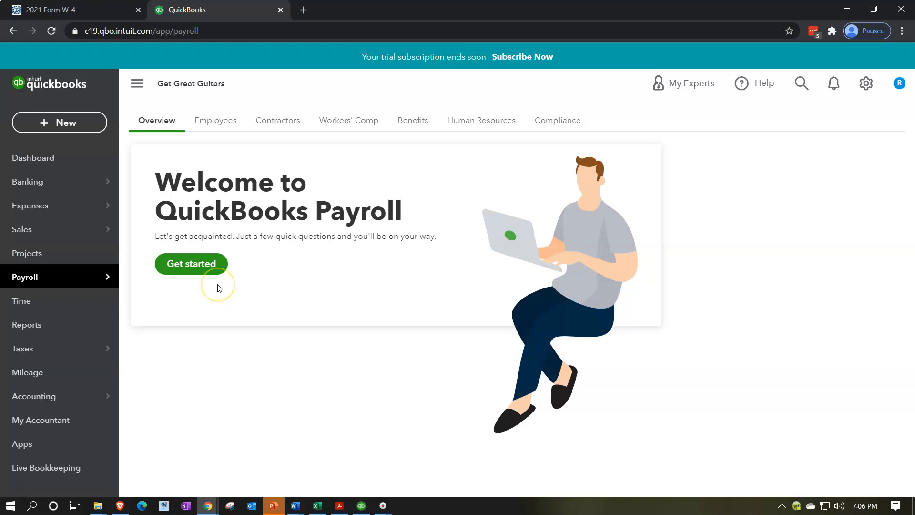
Switch to the Payroll.xlsx workbook in Excel to review the payroll register, and return to QuickBooks
{"action": "left_click", "coordinate": [313, 511]}
{"action": "left_click", "coordinate": [335, 331]}
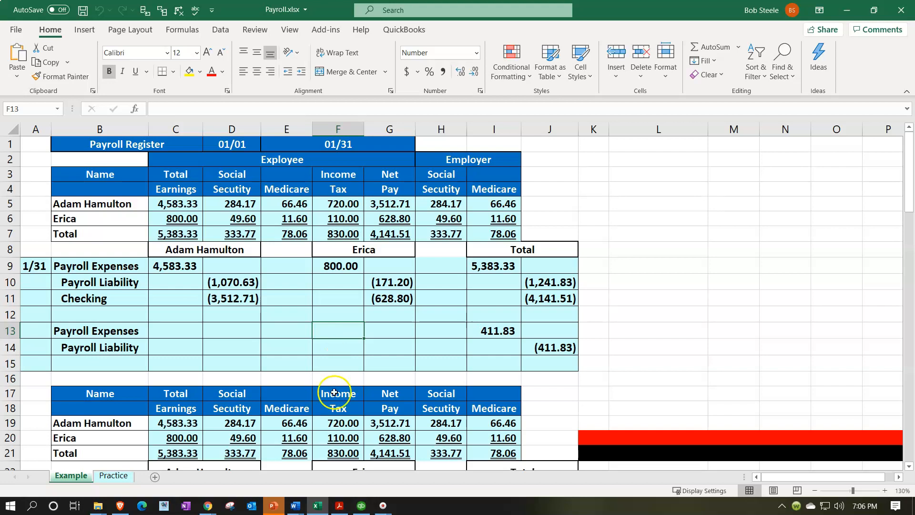
{"action": "left_click", "coordinate": [320, 507]}
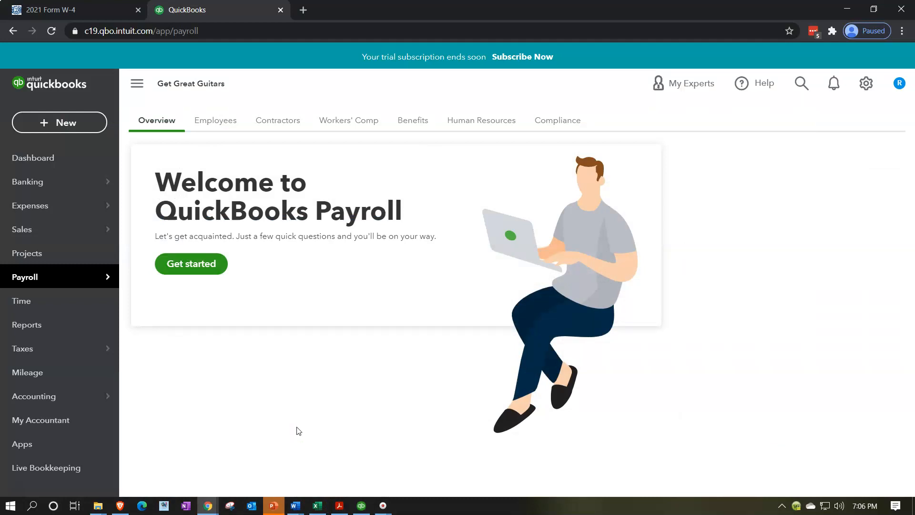
Start the payroll setup with No for employees paid in 2021 and January 31, 2021 as the next payday
{"action": "mouse_move", "coordinate": [57, 284]}
{"action": "left_click", "coordinate": [210, 270]}
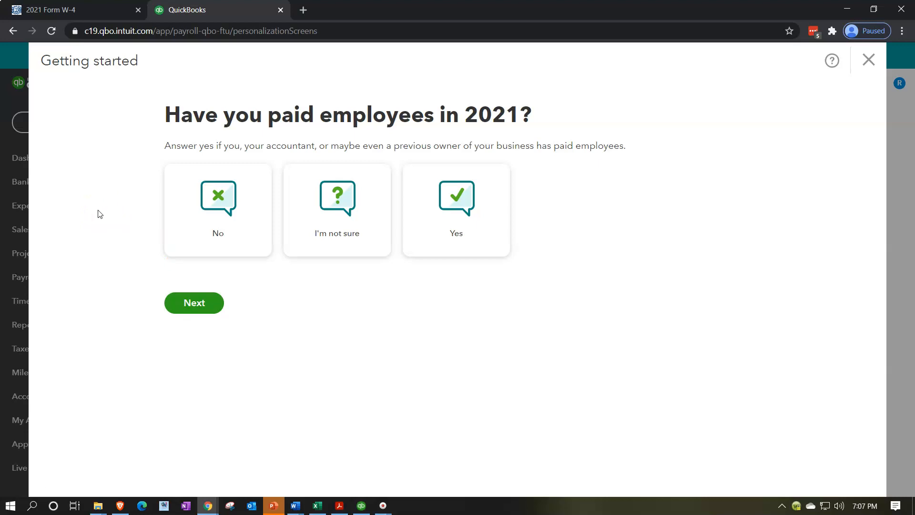
{"action": "left_click", "coordinate": [199, 235]}
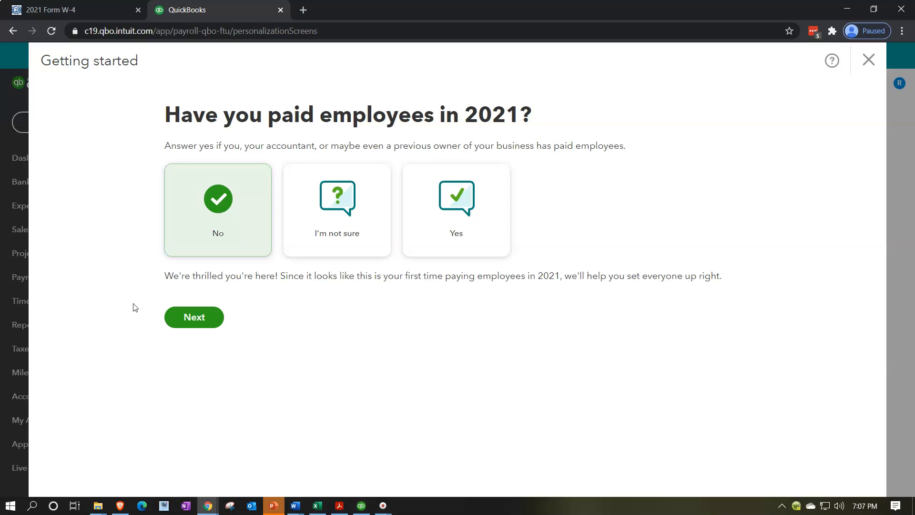
{"action": "left_click", "coordinate": [186, 319]}
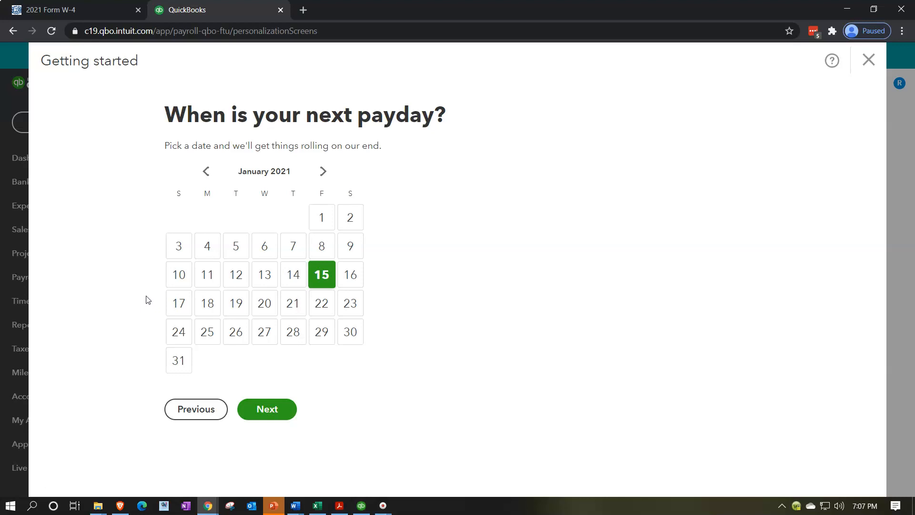
{"action": "left_click", "coordinate": [179, 366]}
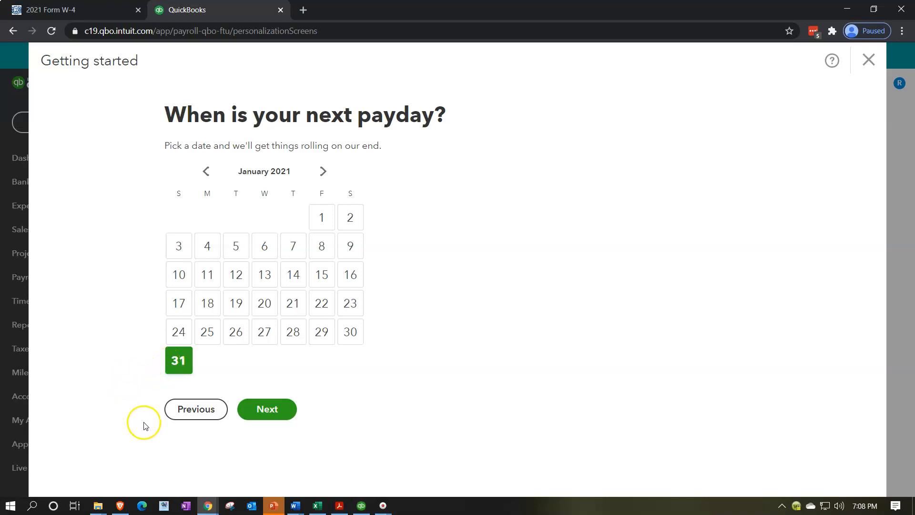
{"action": "left_click", "coordinate": [282, 413]}
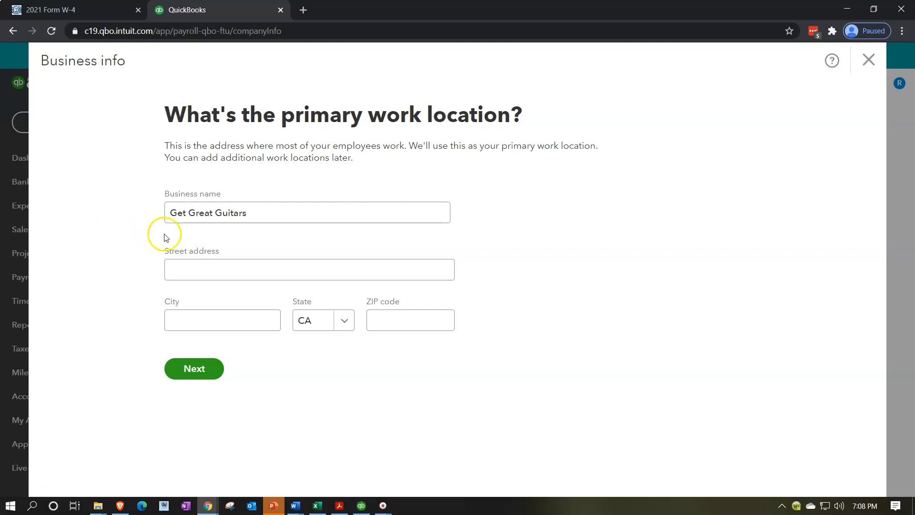
Enter the business's street address, city and ZIP code as the primary work location and continue
{"action": "left_click", "coordinate": [262, 217]}
{"action": "left_click", "coordinate": [250, 267]}
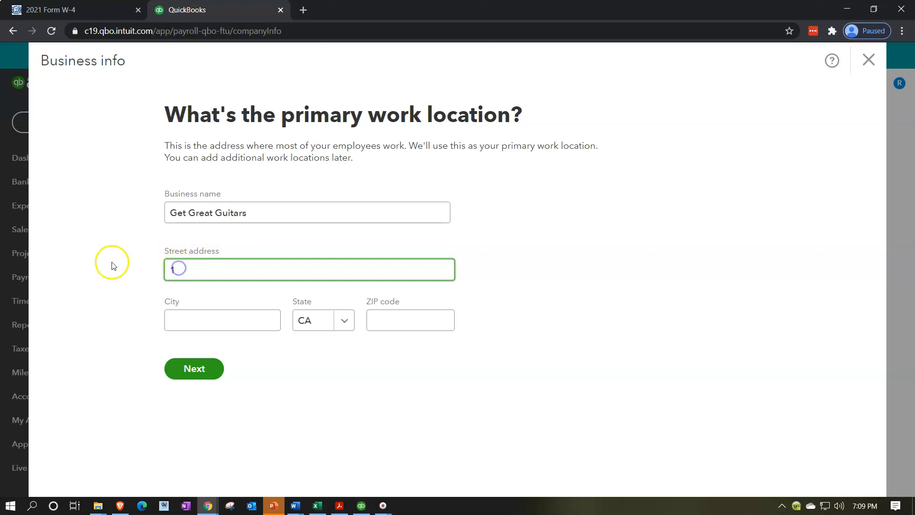
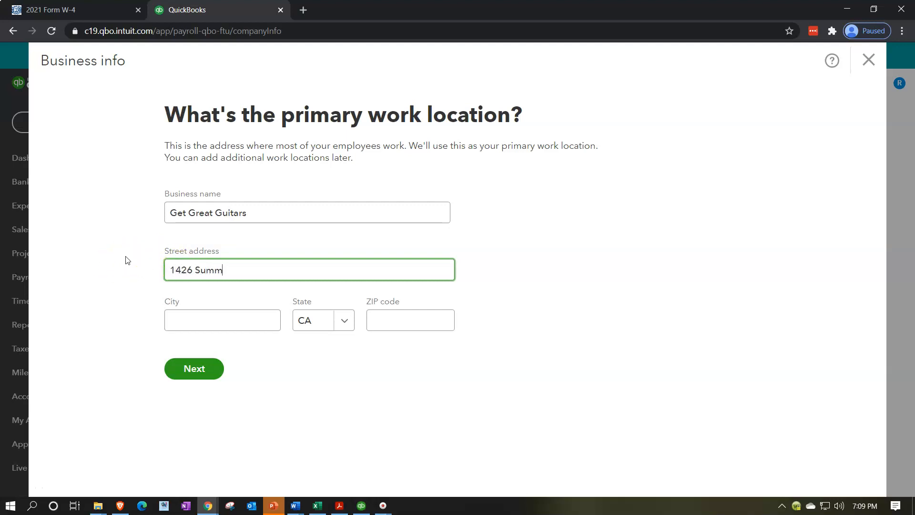
{"action": "key", "text": "Tab"}
{"action": "type", "text": "Bever"}
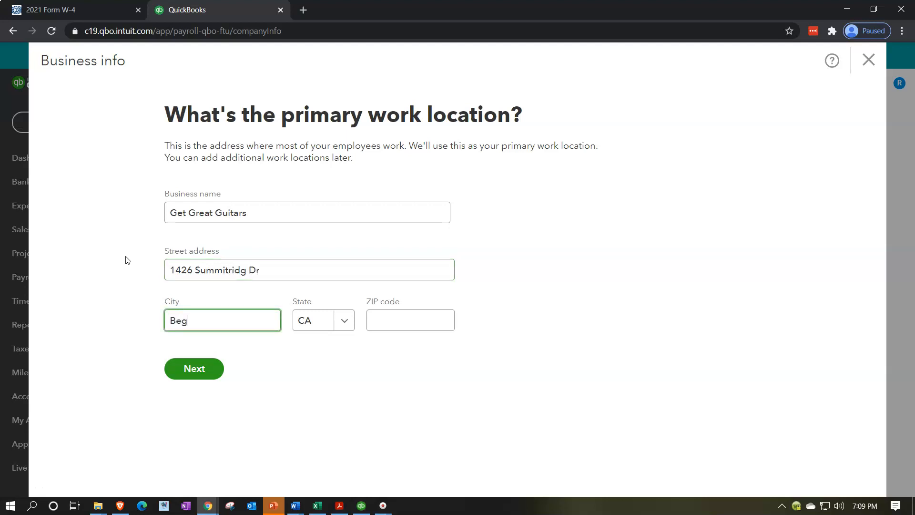
{"action": "type", "text": "Hills"}
{"action": "key", "text": "Tab"}
{"action": "key", "text": "Tab"}
{"action": "type", "text": "90210"}
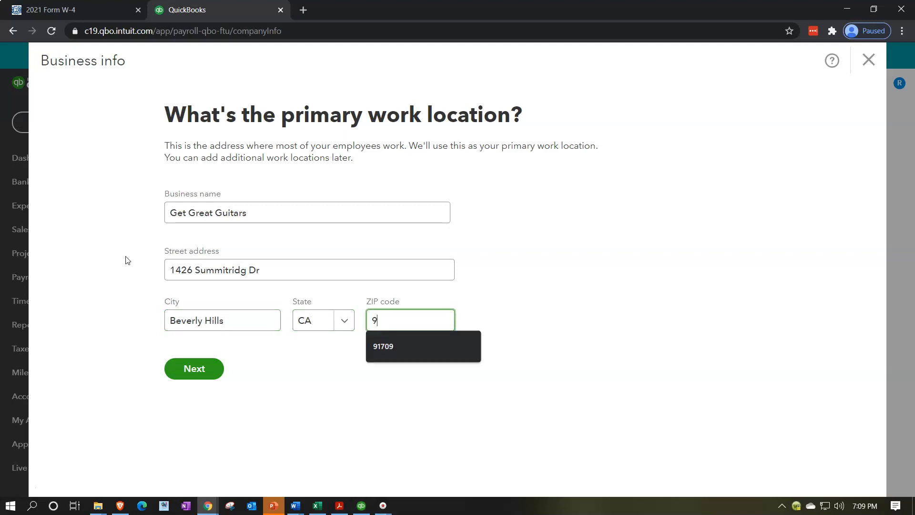
{"action": "key", "text": "Tab"}
{"action": "left_click", "coordinate": [141, 259]}
{"action": "key", "text": "Return"}
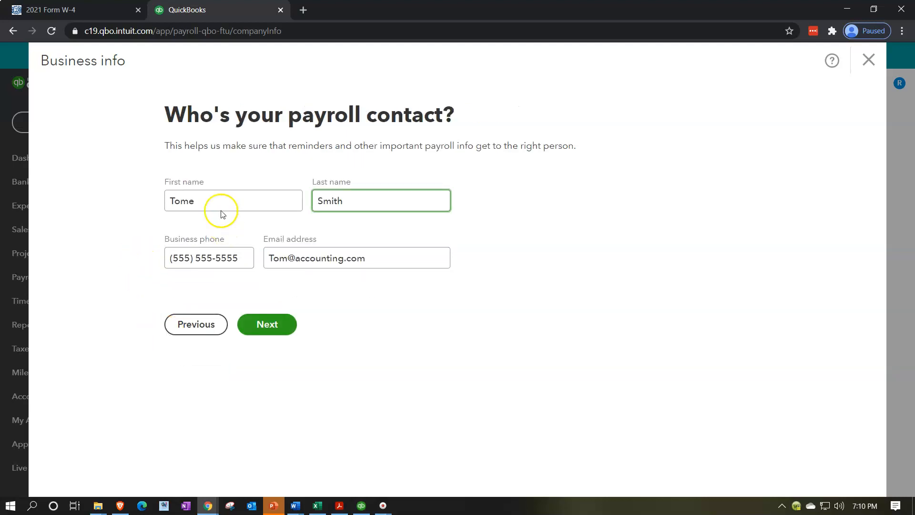
Correct the spelling of the payroll contact's first name
{"action": "left_click", "coordinate": [212, 199]}
{"action": "key", "text": "BackSpace"}
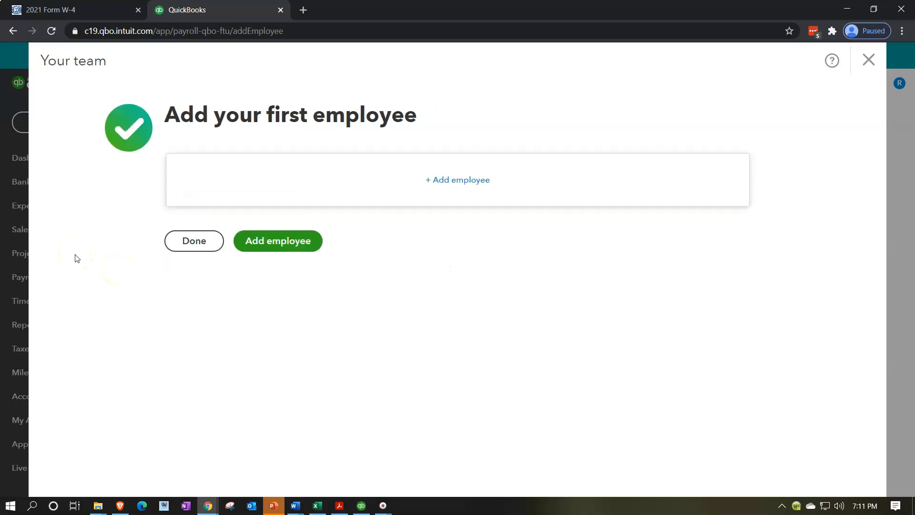
Look at the 2021 Form W-4 and start adding the first employee in QuickBooks
{"action": "left_click", "coordinate": [96, 13]}
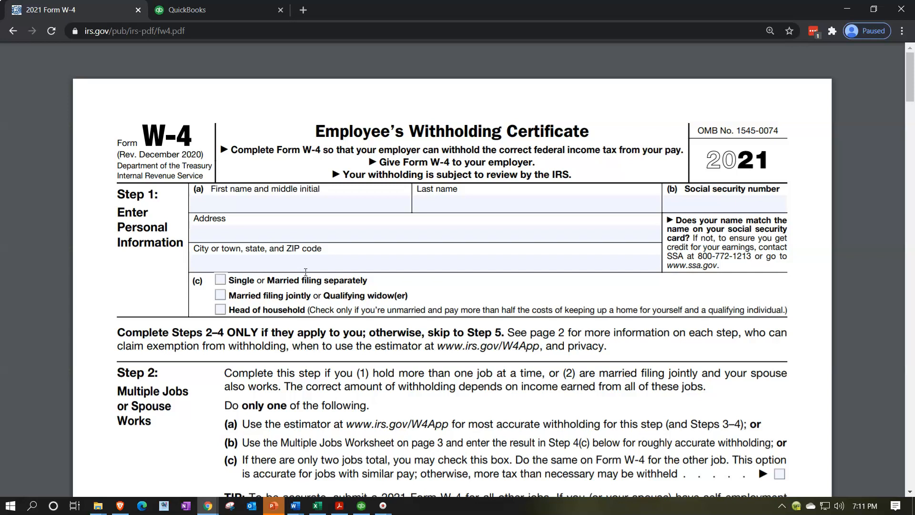
{"action": "left_click", "coordinate": [221, 7]}
{"action": "left_click", "coordinate": [315, 243]}
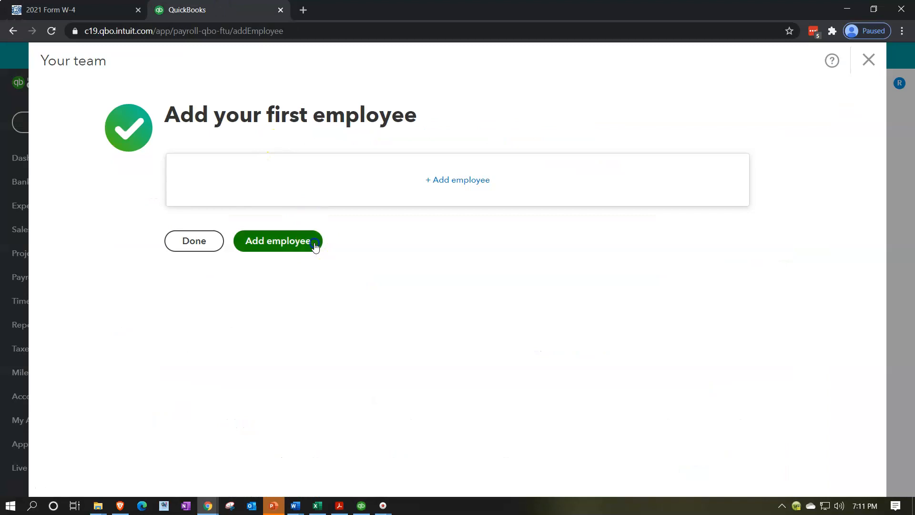
Check the employee names in the Excel payroll register and return to the employee form in QuickBooks
{"action": "left_click", "coordinate": [317, 507]}
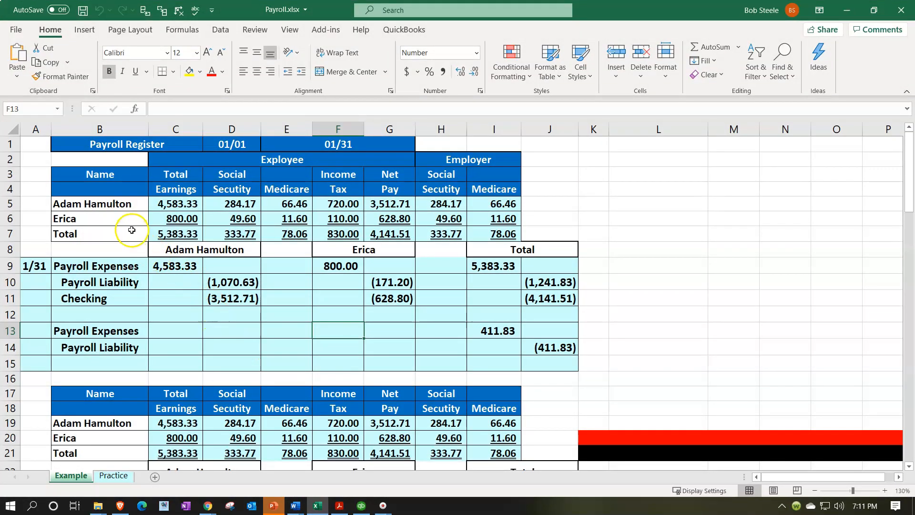
{"action": "left_click", "coordinate": [280, 509]}
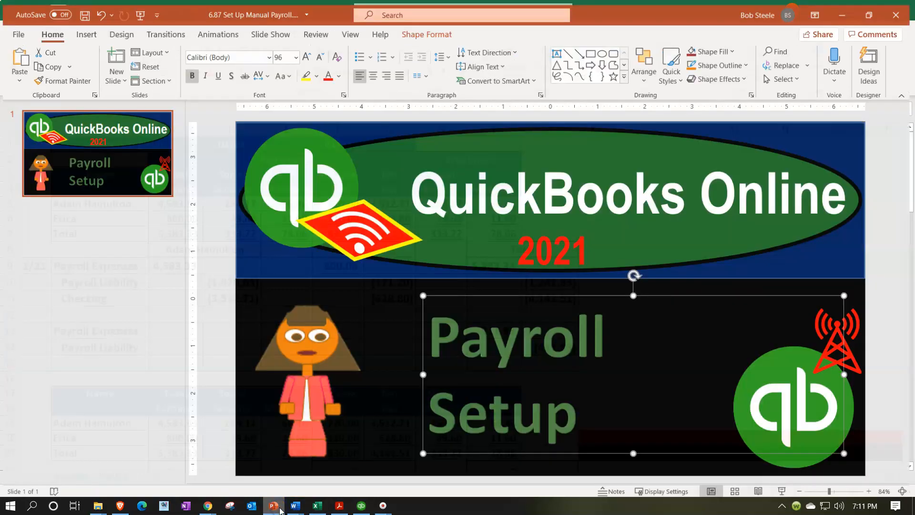
{"action": "left_click", "coordinate": [264, 507]}
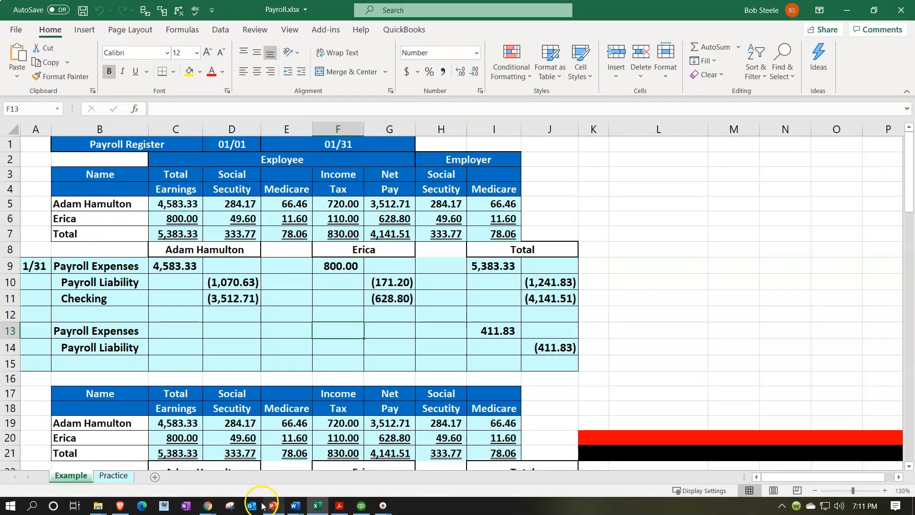
{"action": "left_click", "coordinate": [313, 506]}
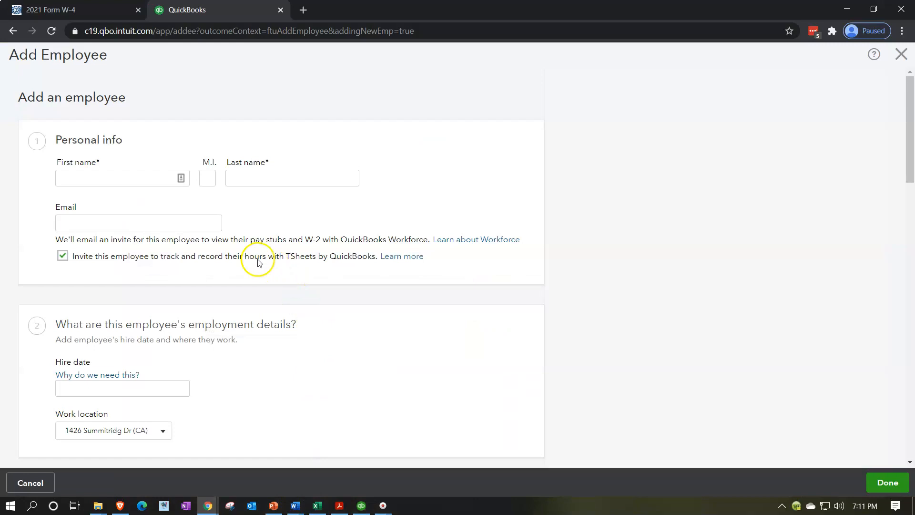
Copy the first listed employee's first name from the Excel payroll register into the new employee's first name in QuickBooks
{"action": "left_click", "coordinate": [316, 506]}
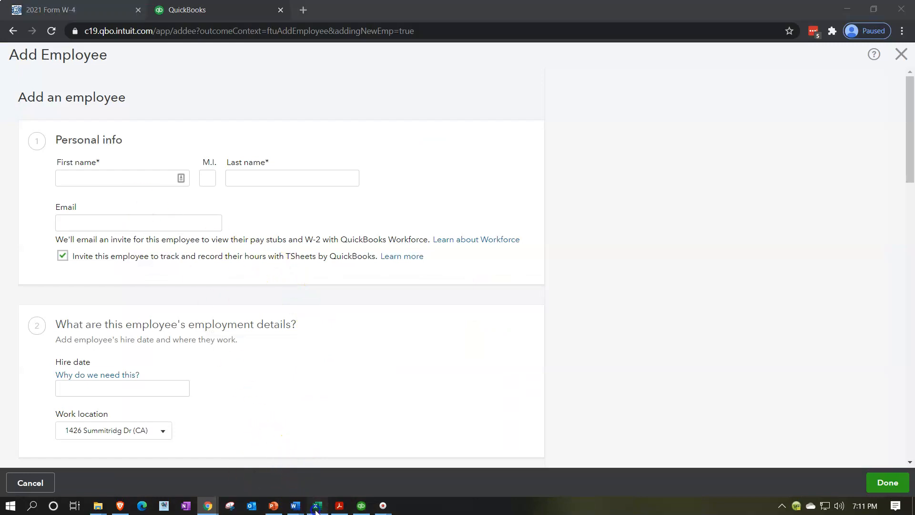
{"action": "left_click", "coordinate": [84, 204]}
{"action": "double_click", "coordinate": [82, 204]}
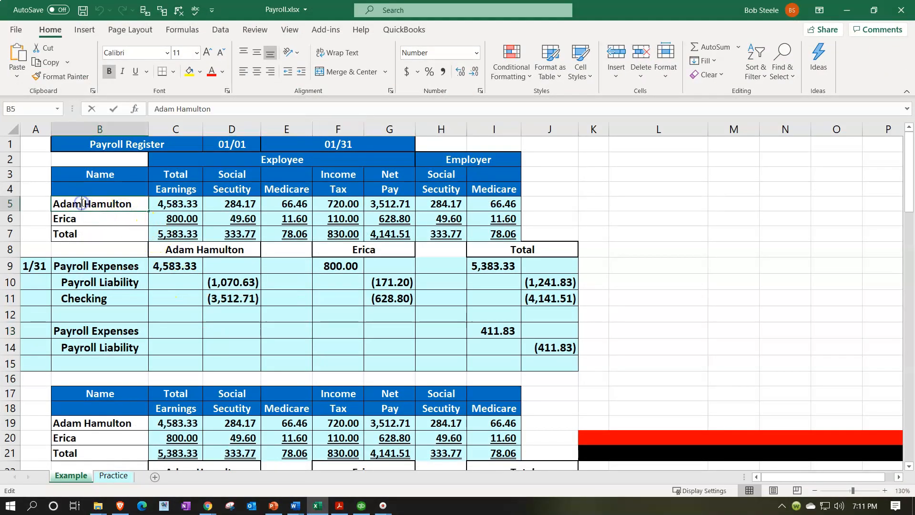
{"action": "double_click", "coordinate": [82, 203]}
{"action": "key", "text": "ctrl+c"}
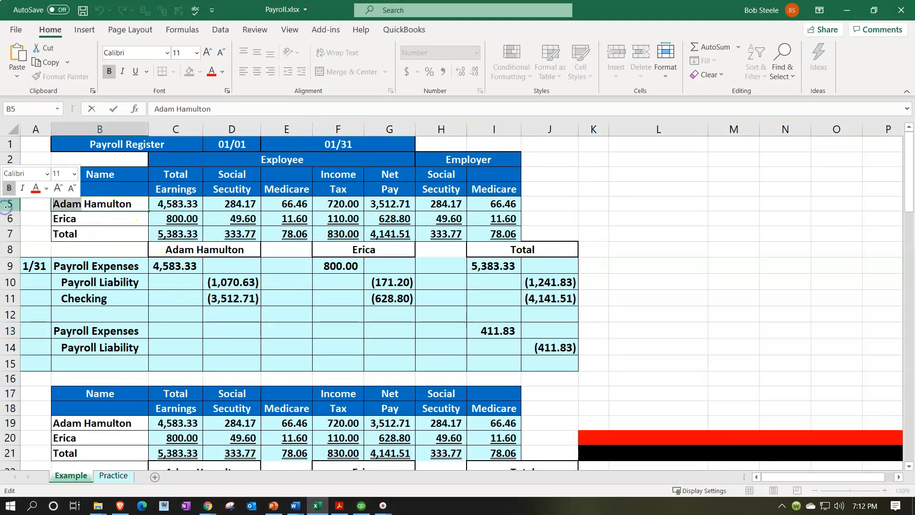
{"action": "left_click", "coordinate": [317, 505]}
{"action": "left_click", "coordinate": [119, 176]}
{"action": "key", "text": "ctrl+v"}
{"action": "key", "text": "Tab"}
{"action": "key", "text": "Tab"}
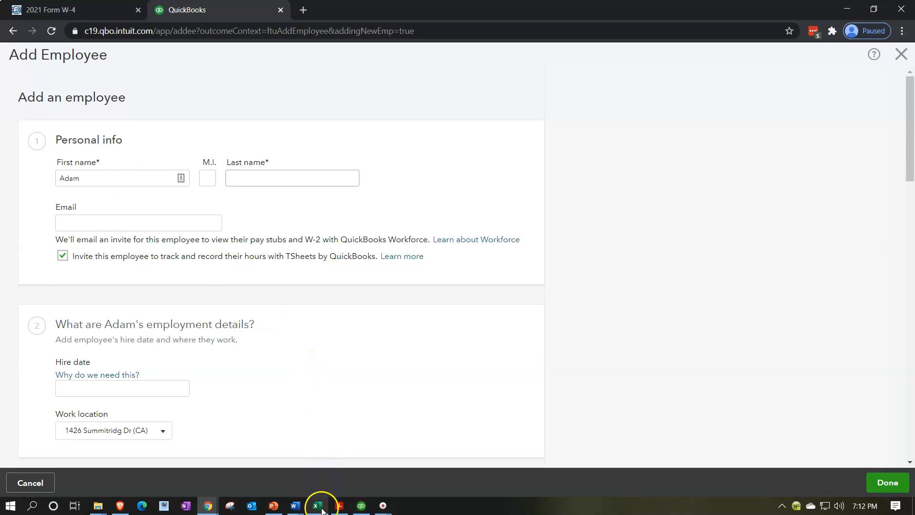
Copy the same employee's last name from the Excel payroll register into the last name field in QuickBooks
{"action": "left_click", "coordinate": [317, 506]}
{"action": "double_click", "coordinate": [140, 205]}
{"action": "key", "text": "ctrl+c"}
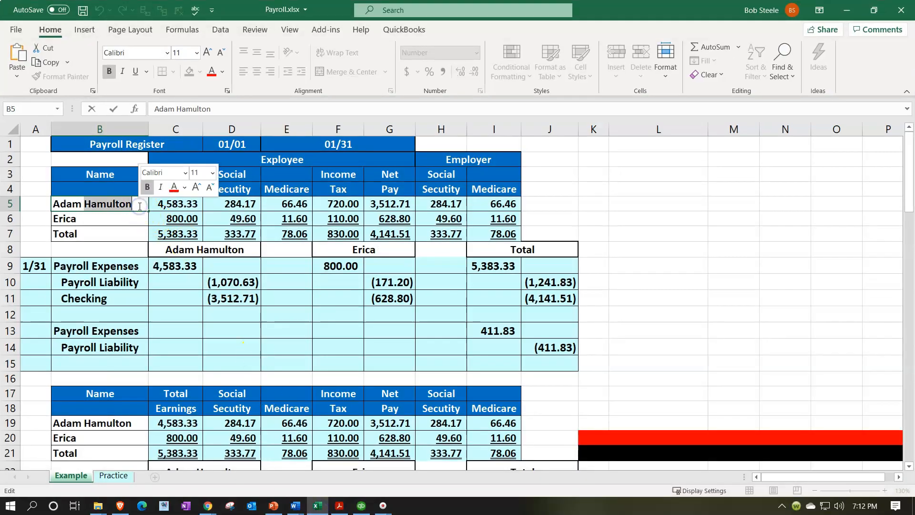
{"action": "left_click", "coordinate": [322, 511]}
{"action": "left_click", "coordinate": [252, 177]}
{"action": "key", "text": "ctrl+v"}
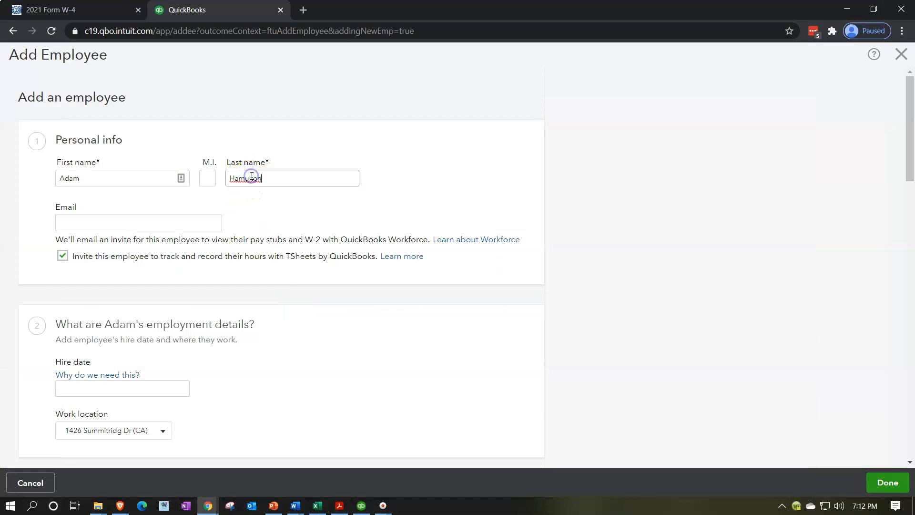
Fill in the employee's email address and turn off the invitation to track hours with TSheets
{"action": "left_click", "coordinate": [153, 221]}
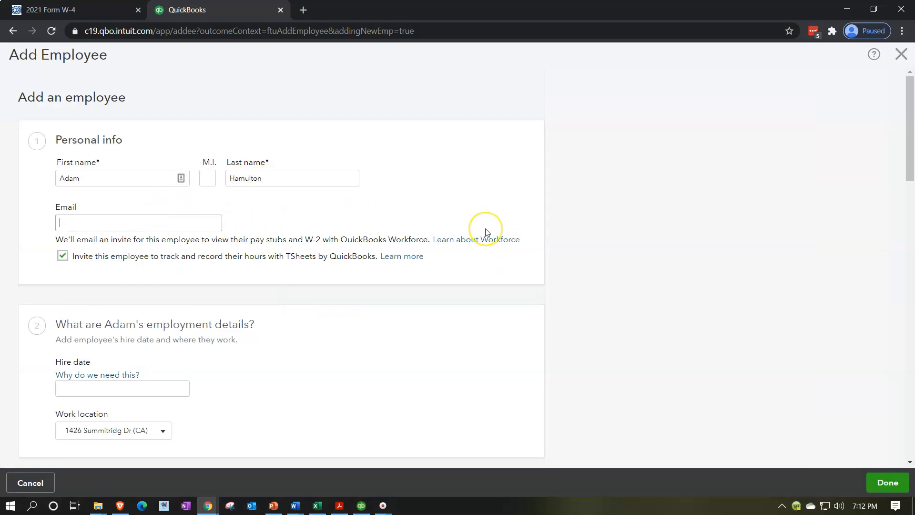
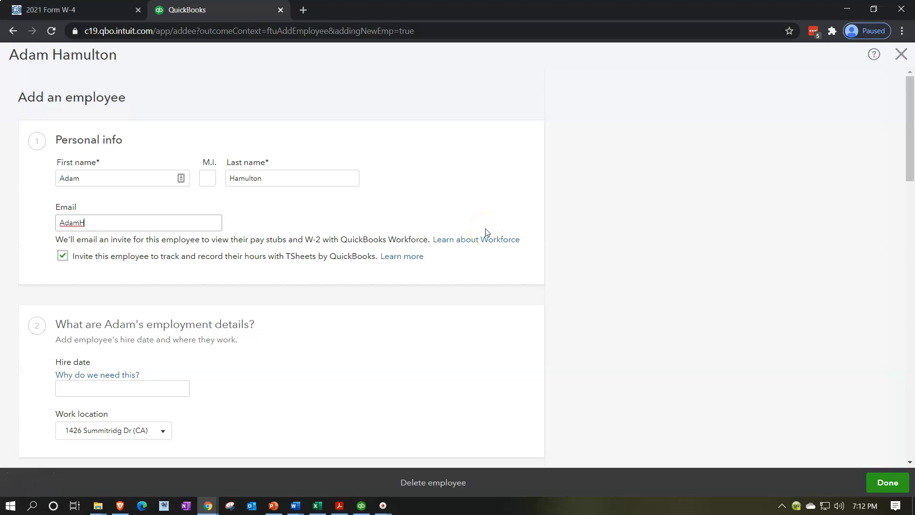
{"action": "key", "text": "Tab"}
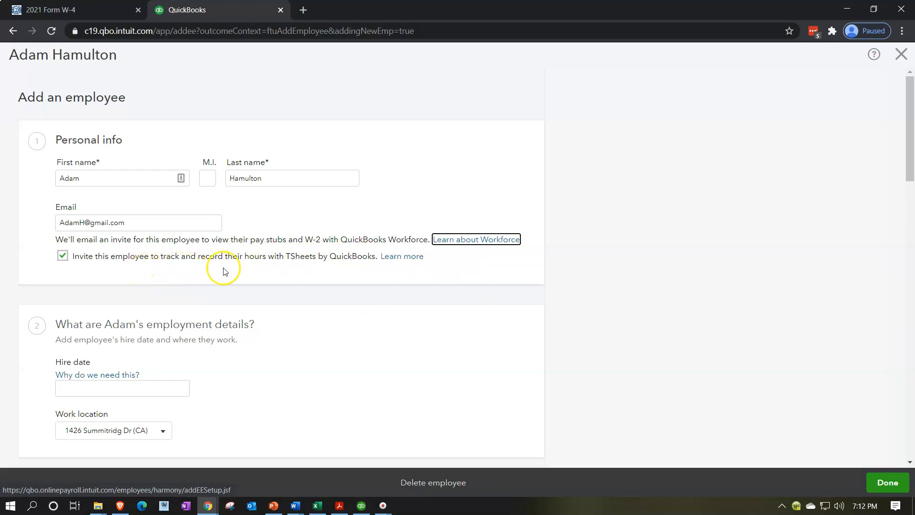
{"action": "left_click", "coordinate": [65, 259]}
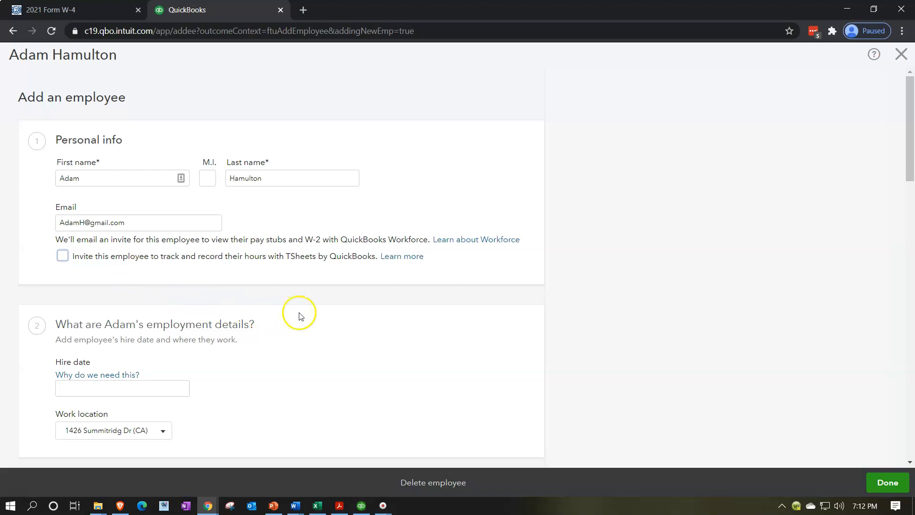
Set the employee's hire date to 01/01/2021 in the employment details, keeping the existing work location
{"action": "scroll", "coordinate": [328, 318], "scroll_direction": "down", "scroll_amount": 1}
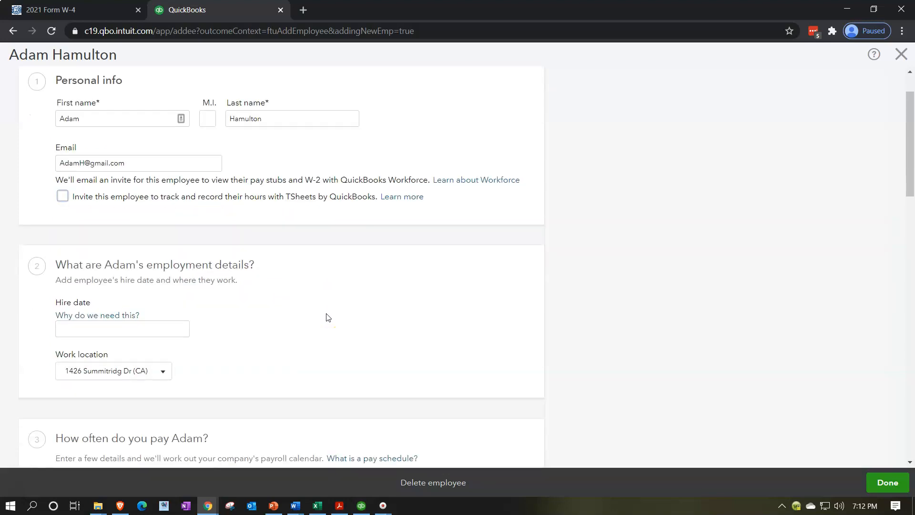
{"action": "scroll", "coordinate": [328, 318], "scroll_direction": "down", "scroll_amount": 1}
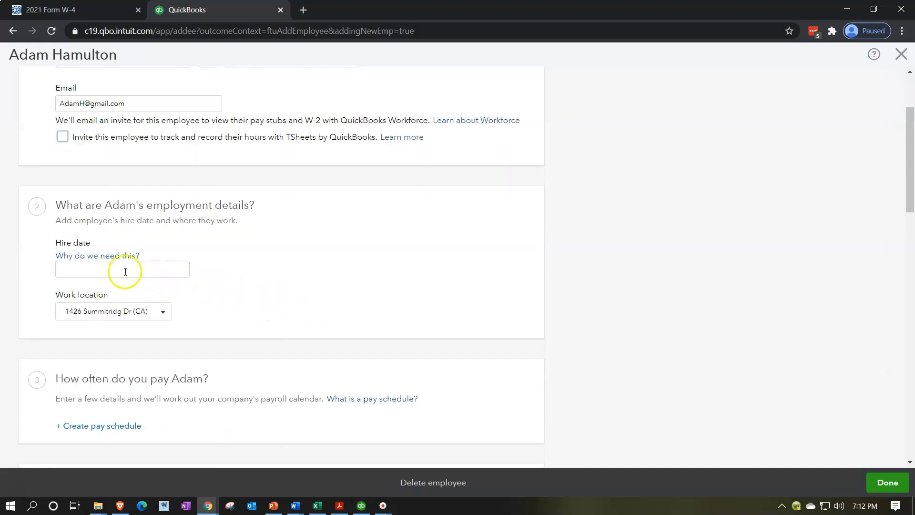
{"action": "left_click", "coordinate": [164, 312]}
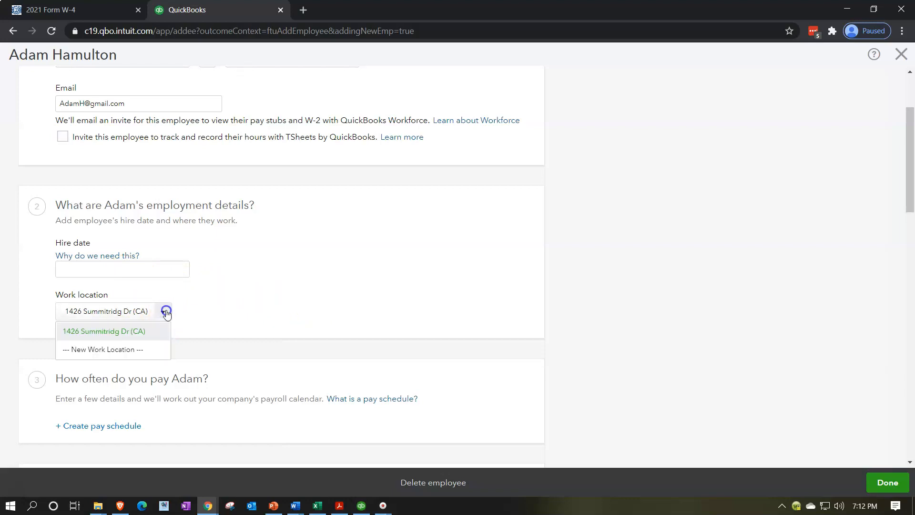
{"action": "left_click", "coordinate": [166, 312]}
{"action": "left_click", "coordinate": [143, 274]}
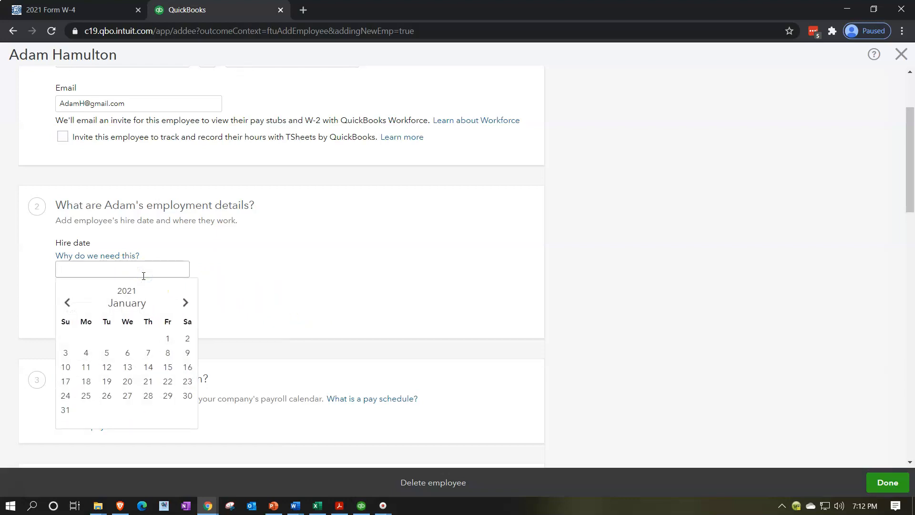
{"action": "left_click", "coordinate": [167, 340]}
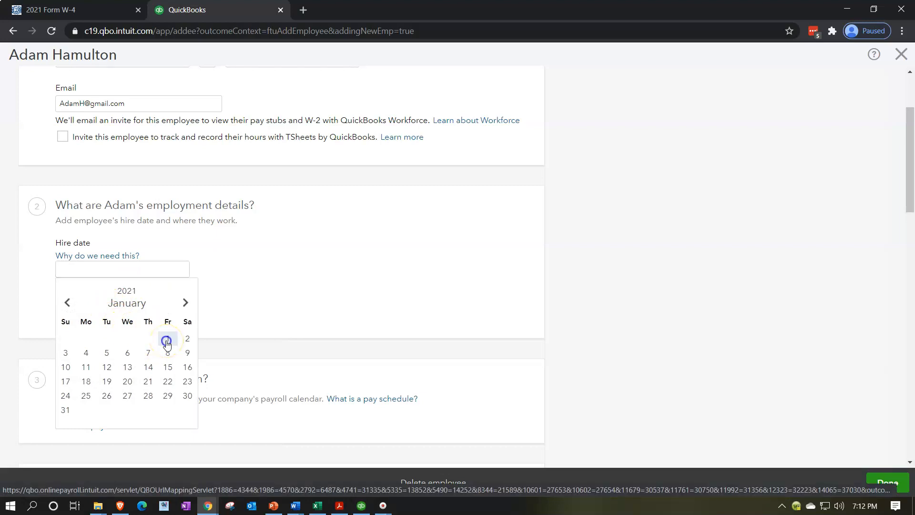
Start creating a pay schedule for the employee and open its pay frequency choices
{"action": "scroll", "coordinate": [360, 287], "scroll_direction": "down", "scroll_amount": 1}
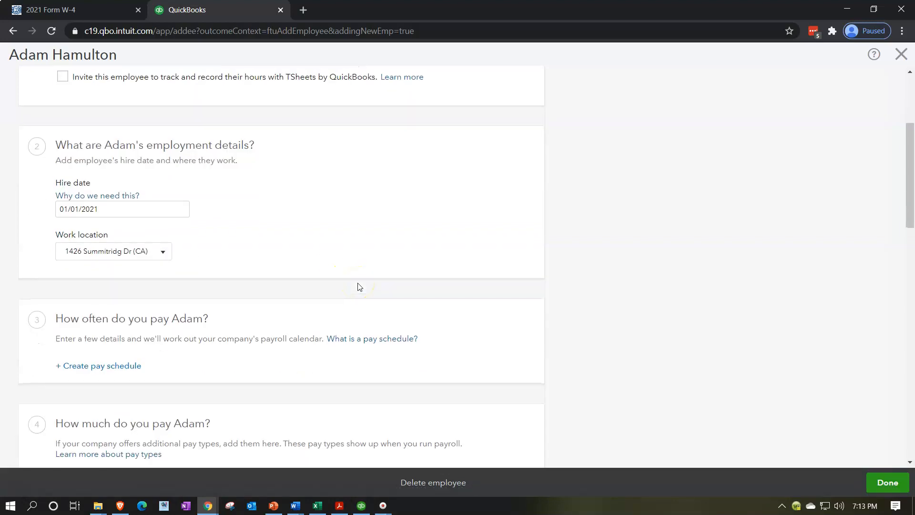
{"action": "scroll", "coordinate": [360, 287], "scroll_direction": "down", "scroll_amount": 2}
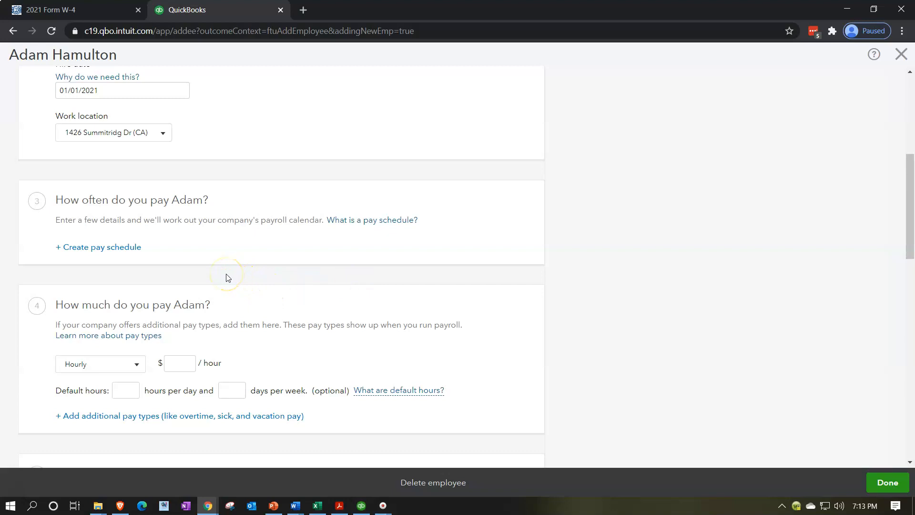
{"action": "left_click", "coordinate": [69, 249]}
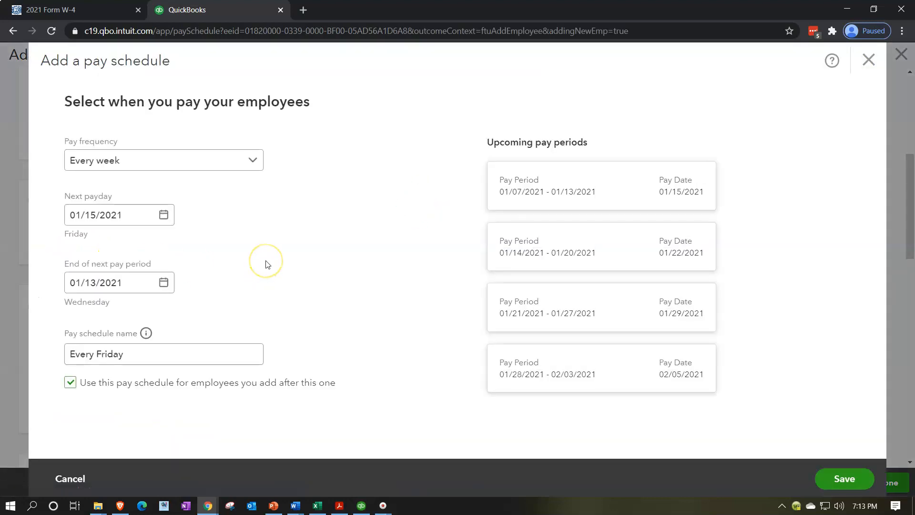
{"action": "left_click", "coordinate": [252, 166]}
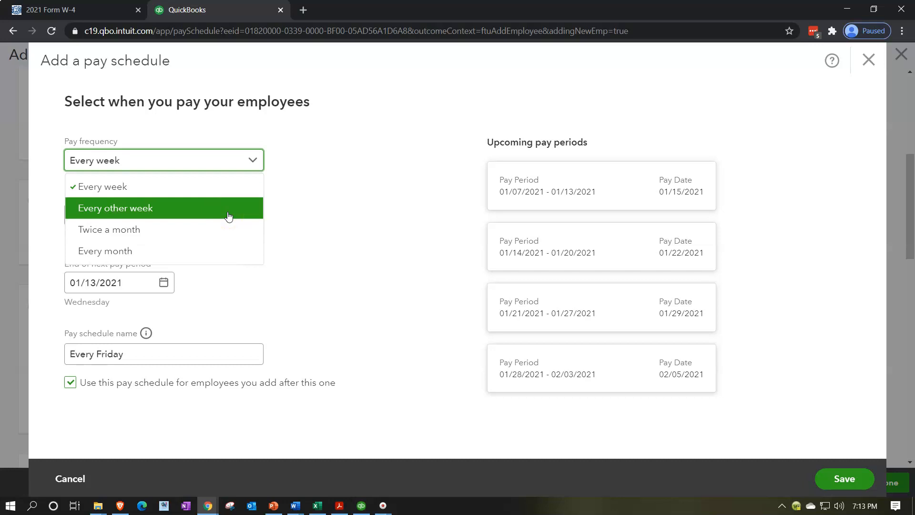
Use Calculator to work out the yearly pay periods for biweekly (52/2) and twice-monthly (12*2) pay, closing it when done
{"action": "key", "text": "XF86Calculator"}
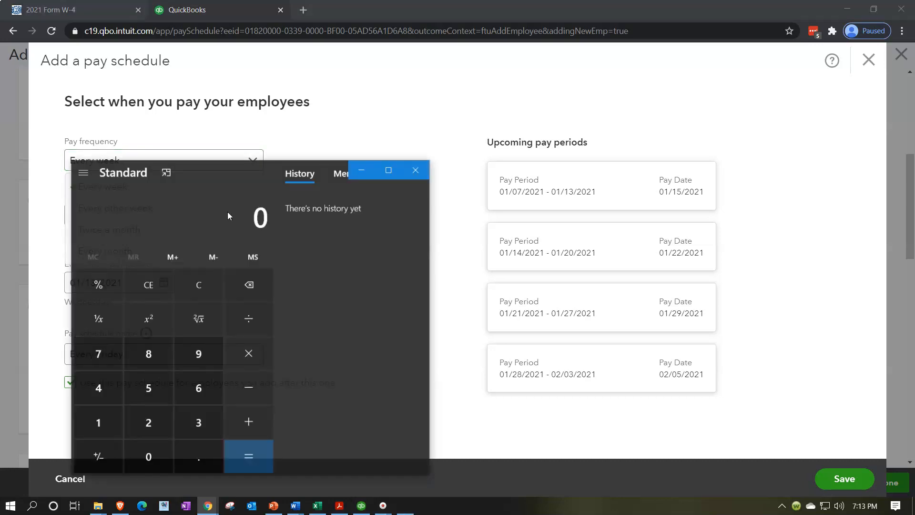
{"action": "left_click", "coordinate": [167, 190]}
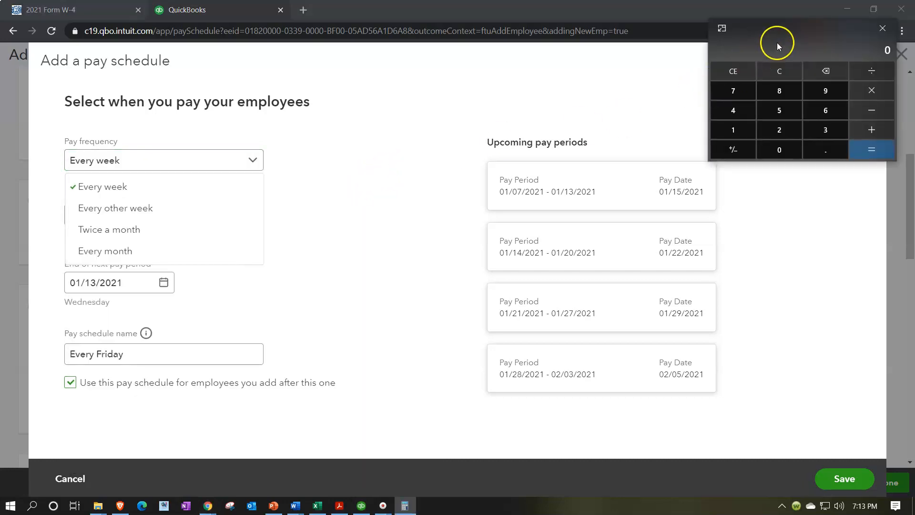
{"action": "left_click_drag", "start_coordinate": [778, 42], "coordinate": [406, 136]}
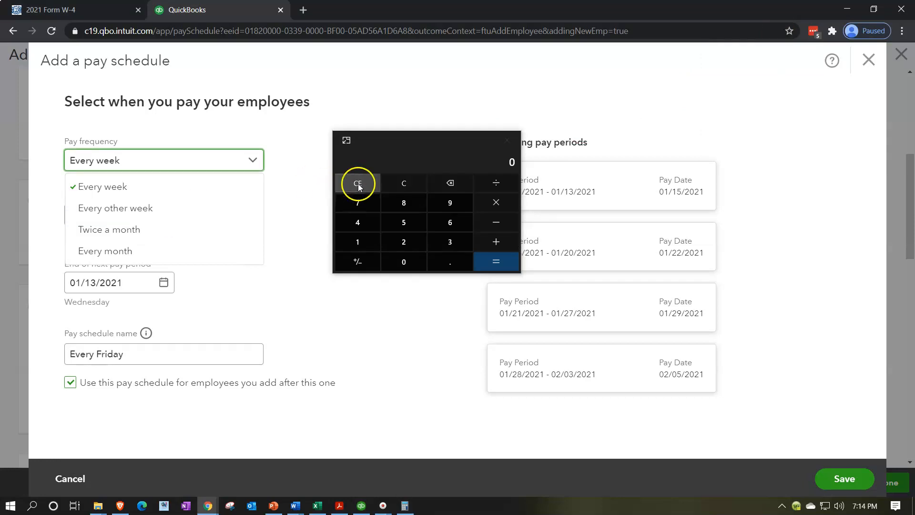
{"action": "left_click", "coordinate": [401, 183]}
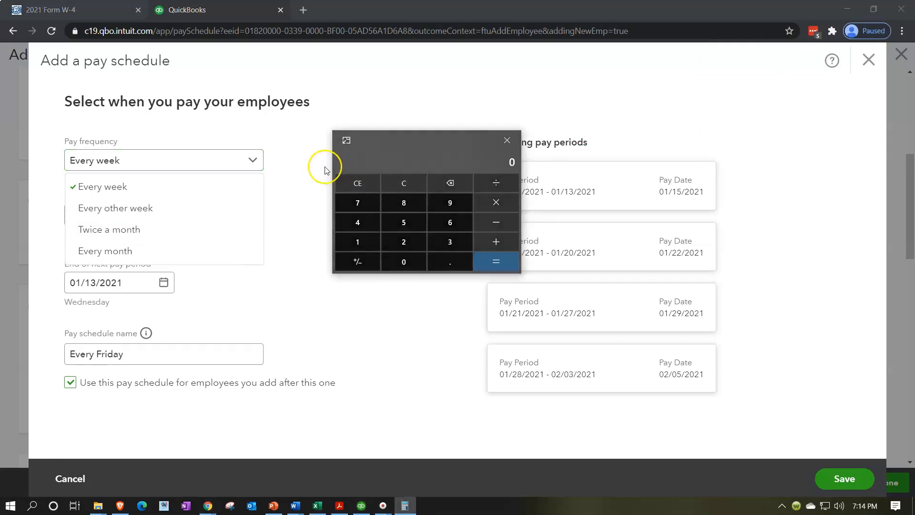
{"action": "type", "text": "52/2"}
{"action": "key", "text": "Return"}
{"action": "left_click", "coordinate": [407, 182]}
{"action": "type", "text": "12*2"}
{"action": "key", "text": "Return"}
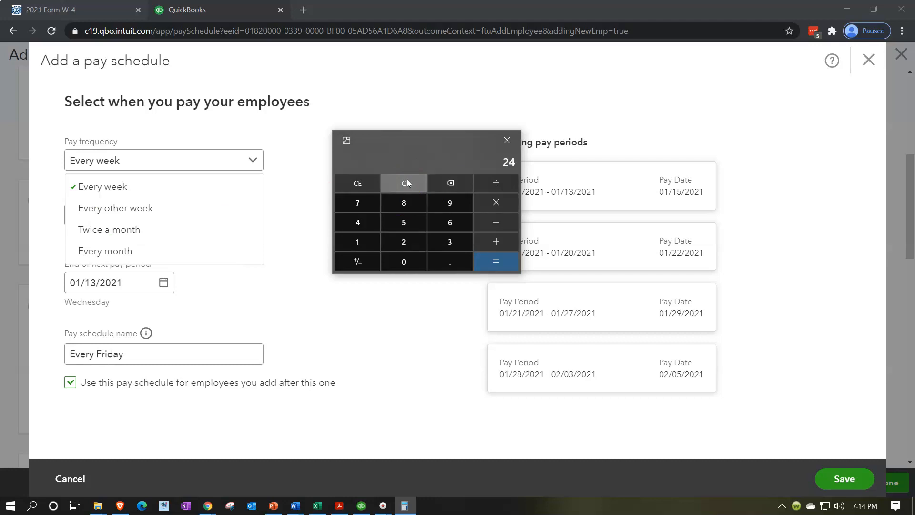
{"action": "left_click", "coordinate": [506, 142]}
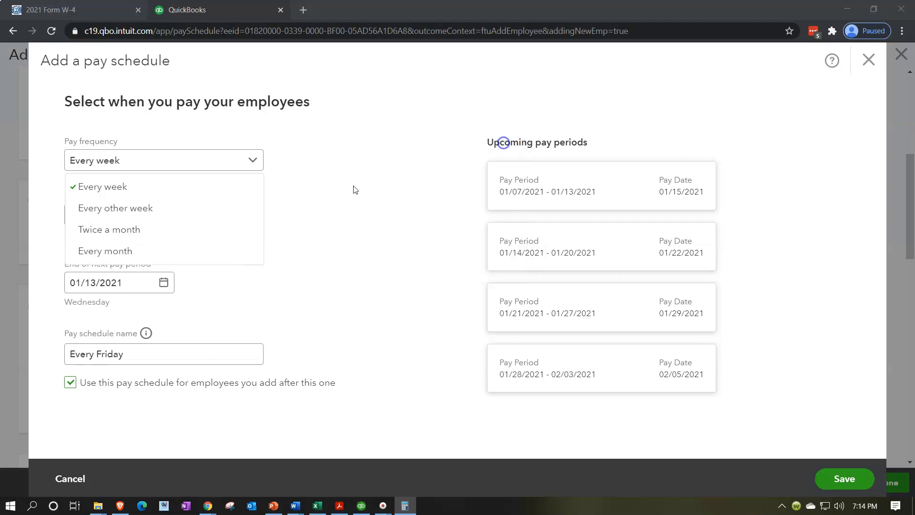
Set the pay frequency to Every month and the next payday to 01/31/2021
{"action": "left_click", "coordinate": [160, 252]}
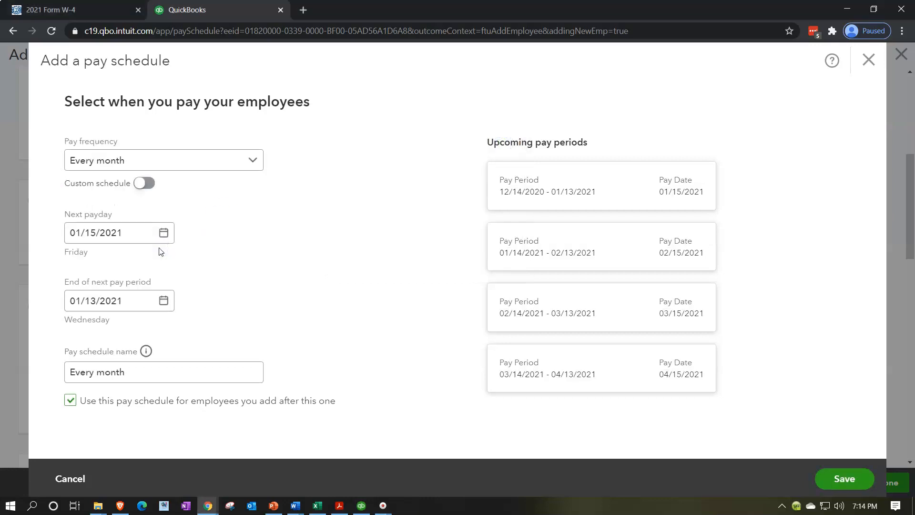
{"action": "left_click_drag", "start_coordinate": [137, 233], "coordinate": [58, 232]}
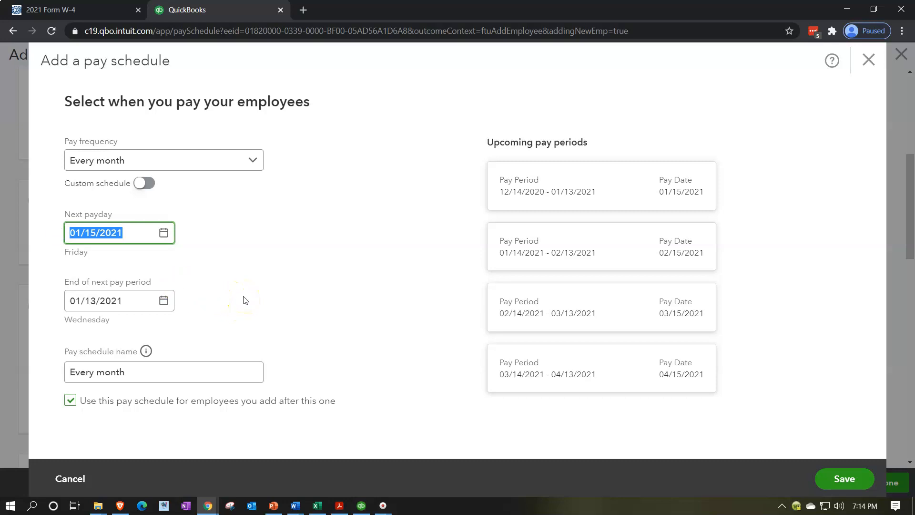
{"action": "left_click", "coordinate": [164, 233]}
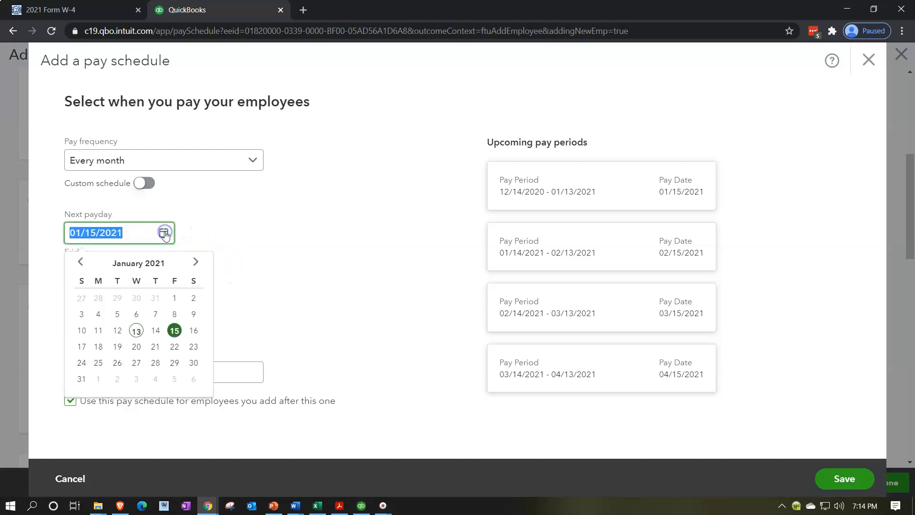
{"action": "left_click", "coordinate": [82, 379]}
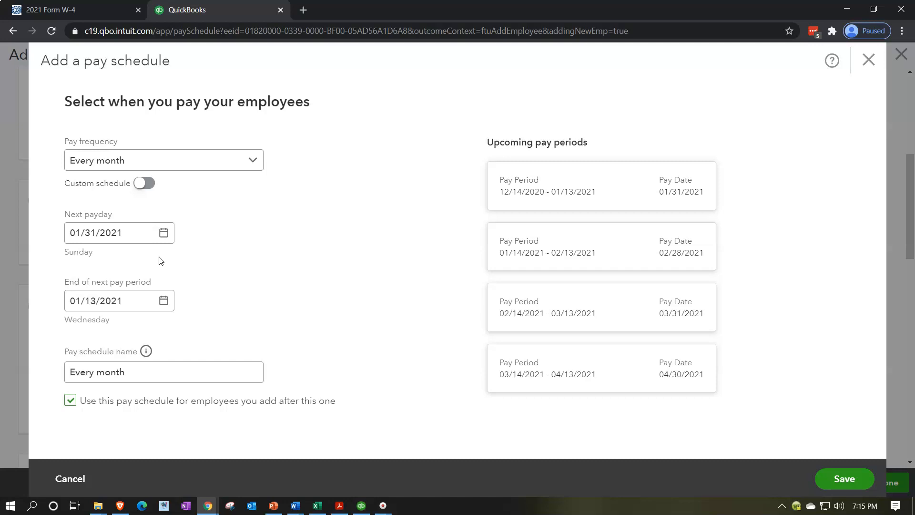
Set the end of the next pay period to 01/31/2021 and save the pay schedule
{"action": "left_click", "coordinate": [165, 304]}
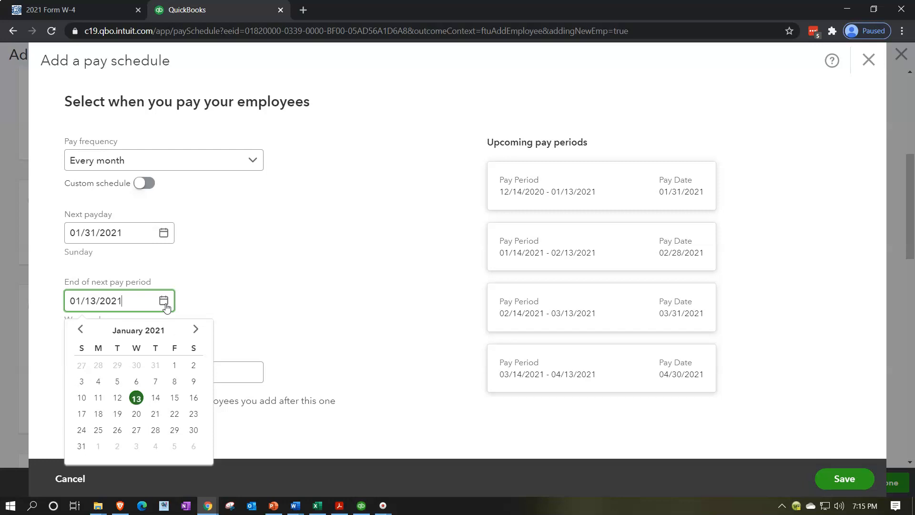
{"action": "left_click", "coordinate": [82, 446]}
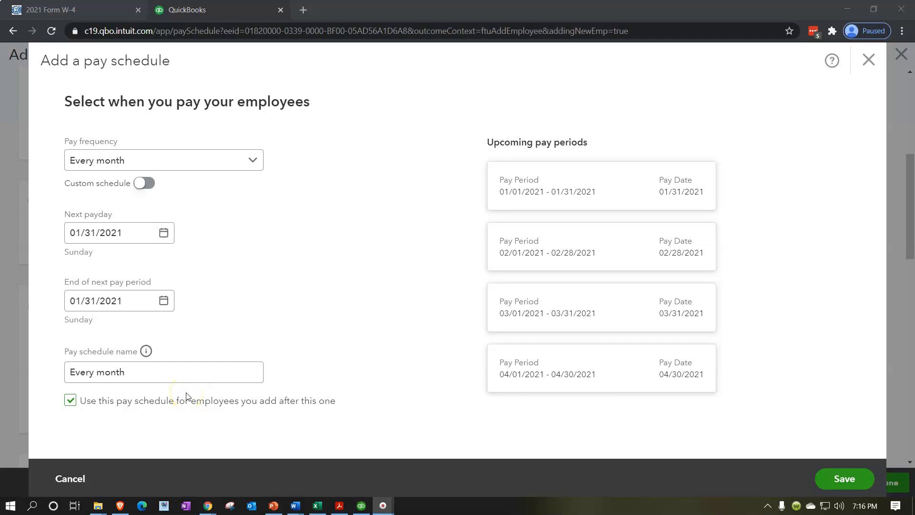
{"action": "left_click", "coordinate": [835, 481]}
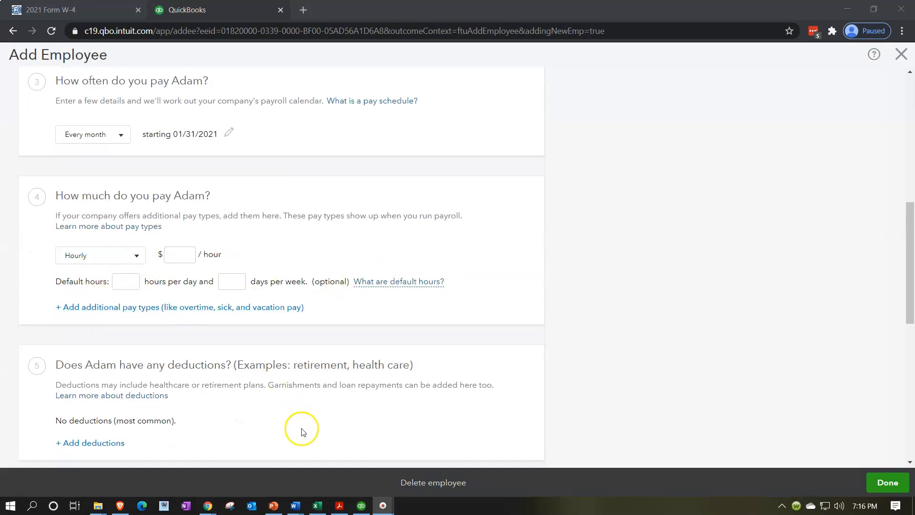
Glance at the Excel payroll register, and set the employee's pay in QuickBooks to Salary at 55,000 per year
{"action": "left_click", "coordinate": [322, 509]}
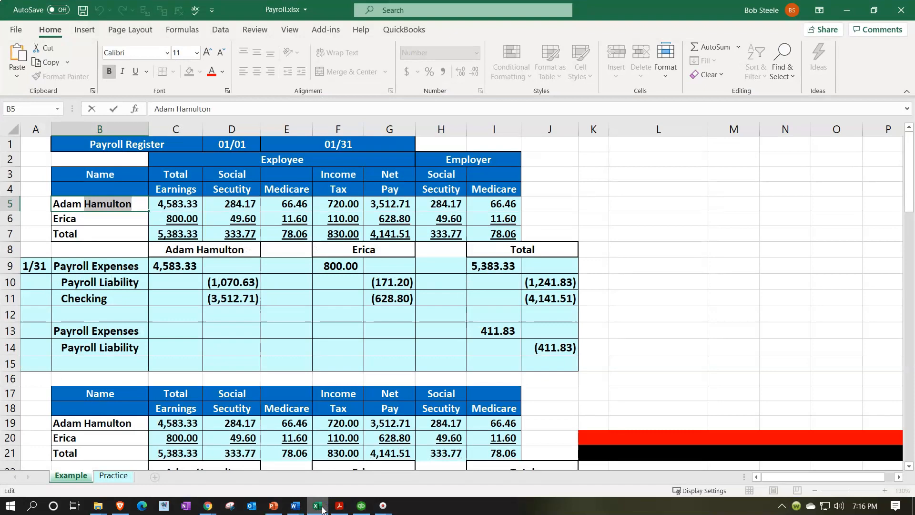
{"action": "left_click", "coordinate": [321, 509]}
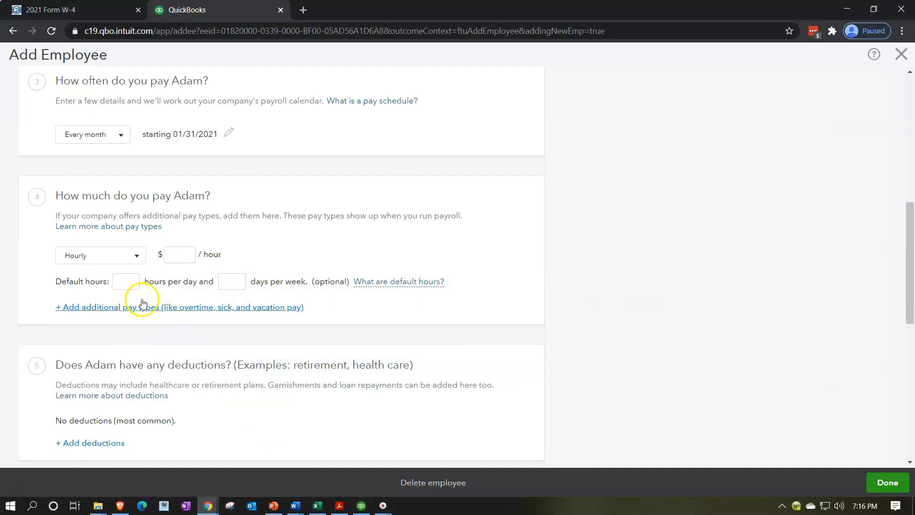
{"action": "left_click", "coordinate": [131, 256]}
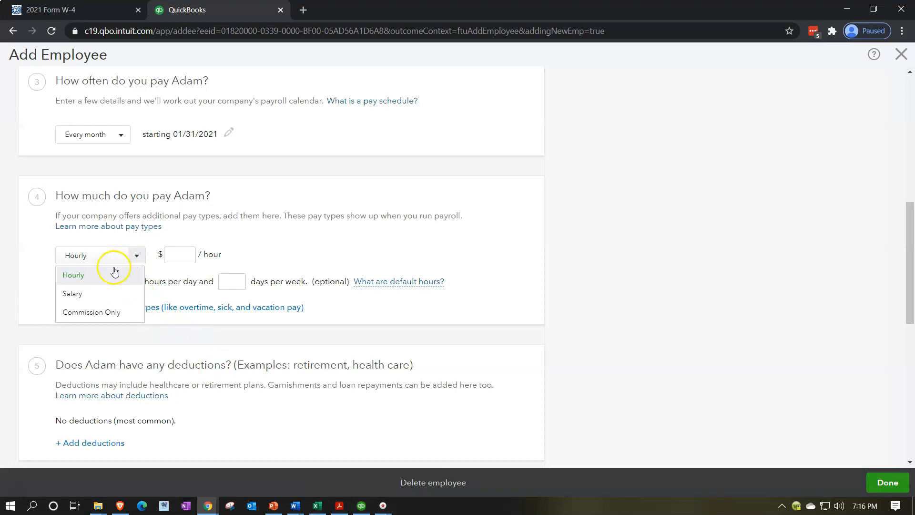
{"action": "left_click", "coordinate": [107, 294]}
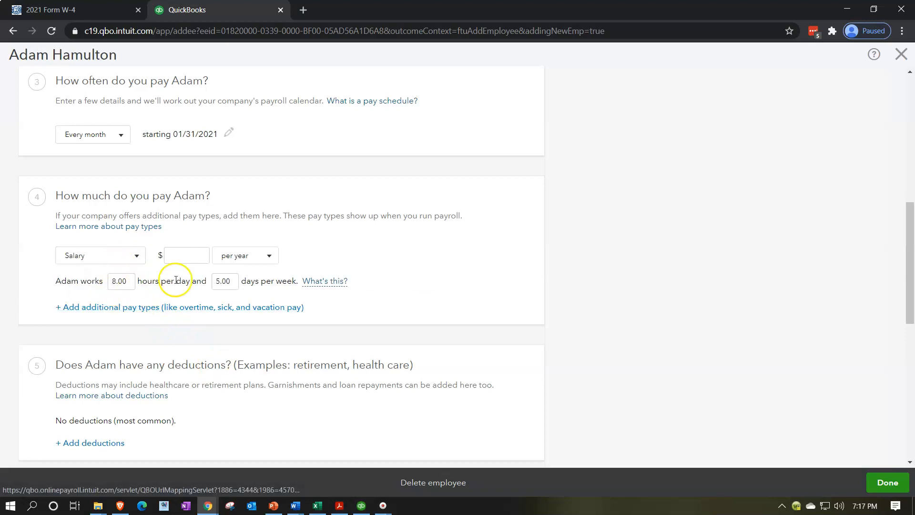
{"action": "left_click", "coordinate": [185, 257]}
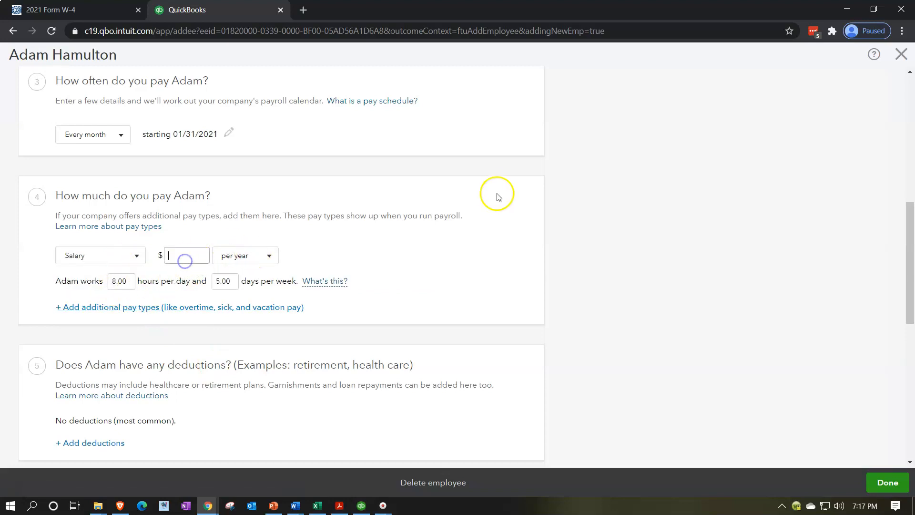
{"action": "type", "text": "55000"}
{"action": "left_click", "coordinate": [521, 405]}
Check the formula behind the first employee's total earnings in the Excel payroll register and return to QuickBooks
{"action": "left_click", "coordinate": [318, 505]}
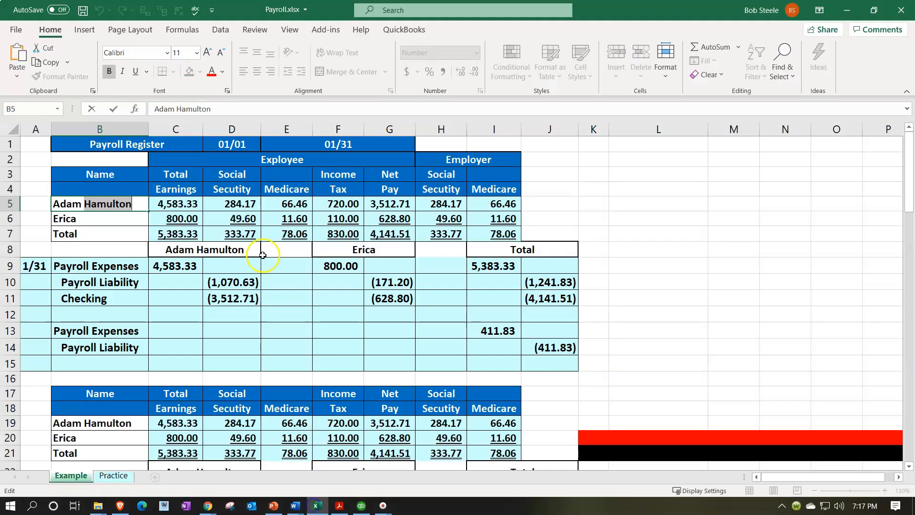
{"action": "left_click", "coordinate": [172, 204]}
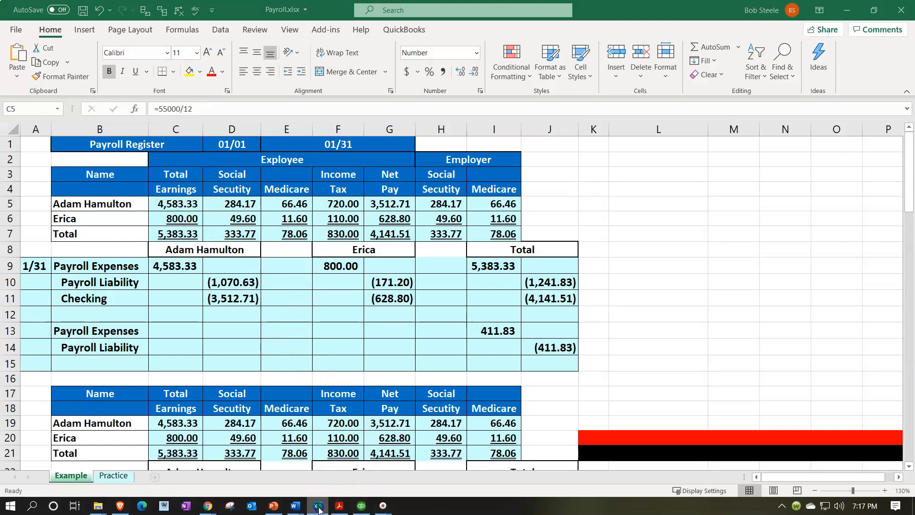
{"action": "left_click", "coordinate": [208, 505]}
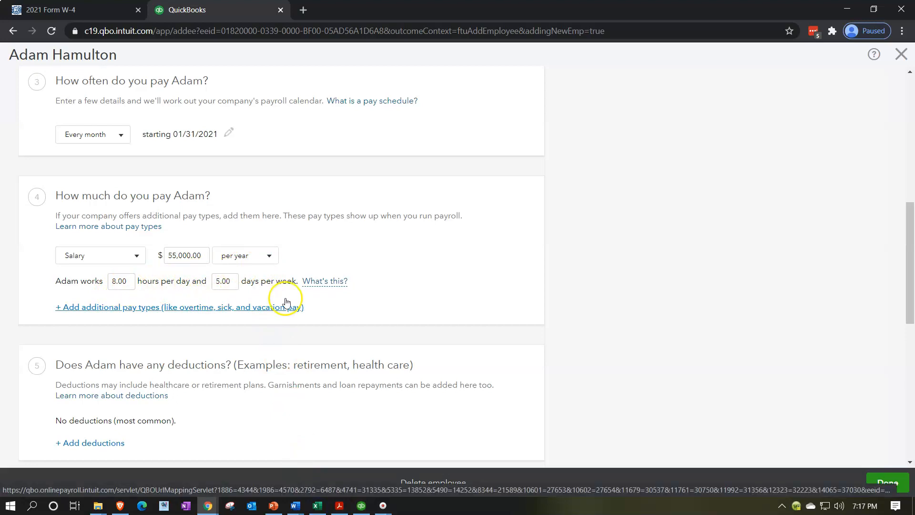
Leave the employee without deductions and open the W-4 form for entering the withholdings
{"action": "scroll", "coordinate": [407, 293], "scroll_direction": "down", "scroll_amount": 1}
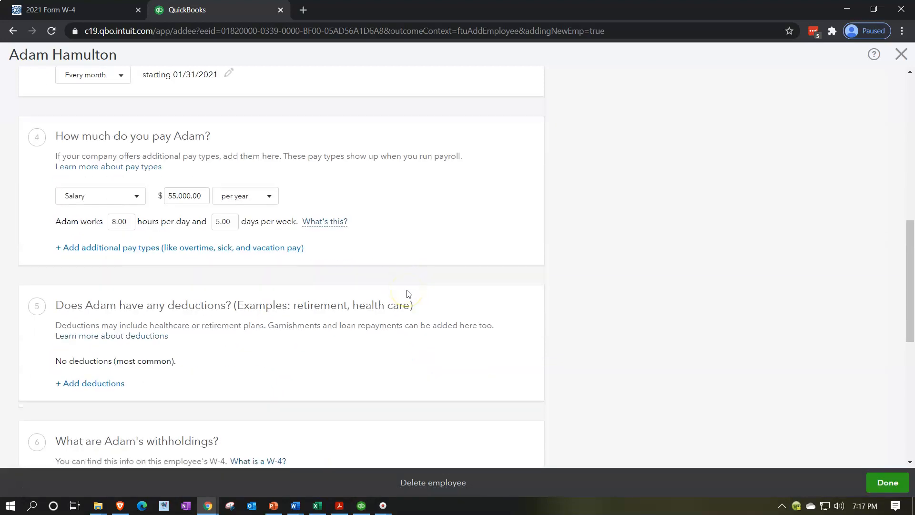
{"action": "left_click", "coordinate": [422, 358]}
{"action": "scroll", "coordinate": [421, 359], "scroll_direction": "down", "scroll_amount": 1}
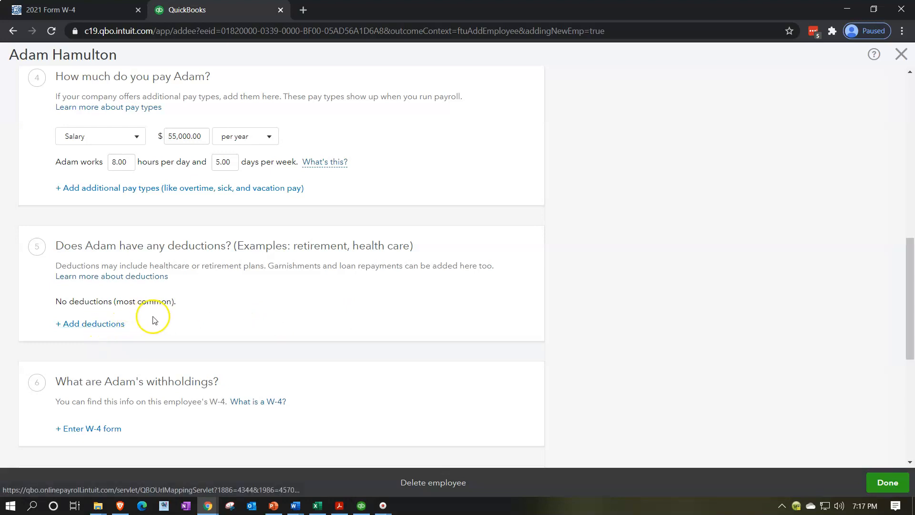
{"action": "scroll", "coordinate": [208, 310], "scroll_direction": "down", "scroll_amount": 1}
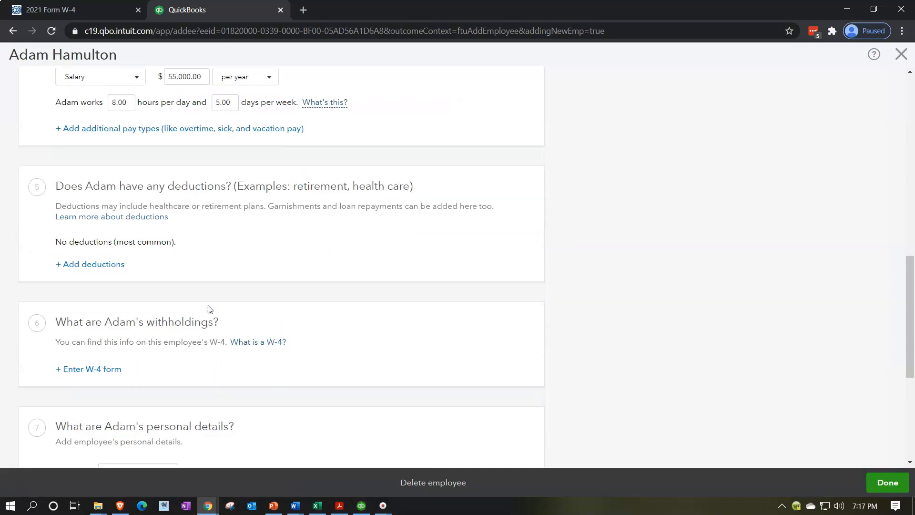
{"action": "scroll", "coordinate": [220, 365], "scroll_direction": "down", "scroll_amount": 1}
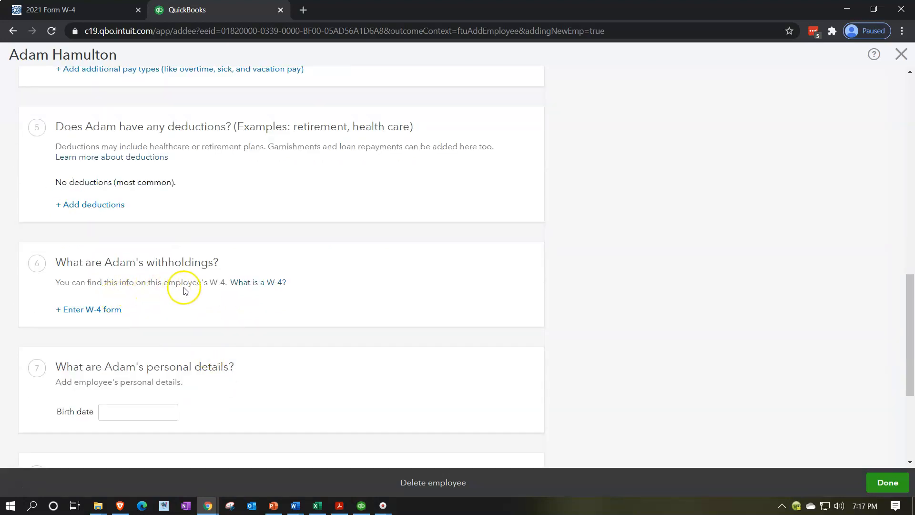
{"action": "left_click", "coordinate": [98, 315]}
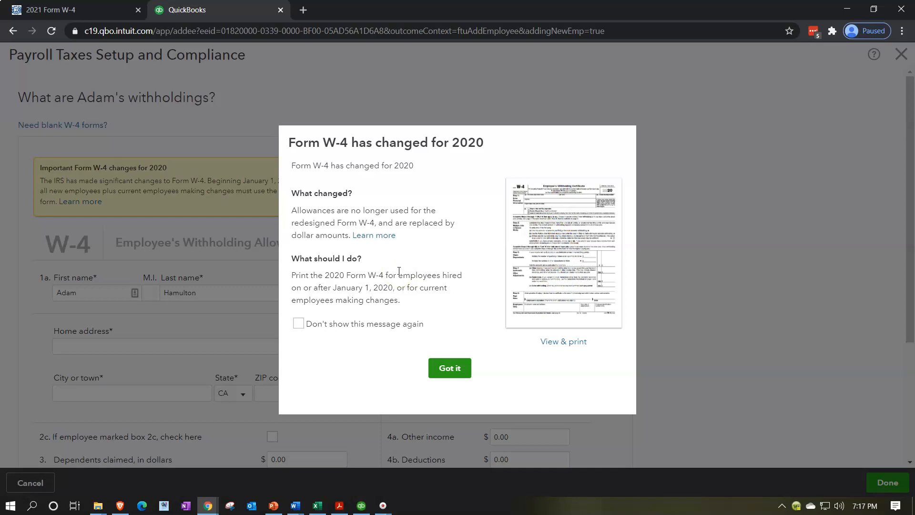
Opt out of showing the Form W-4 change notice again and dismiss it to reach the withholding form
{"action": "left_click", "coordinate": [384, 320]}
{"action": "left_click", "coordinate": [445, 368]}
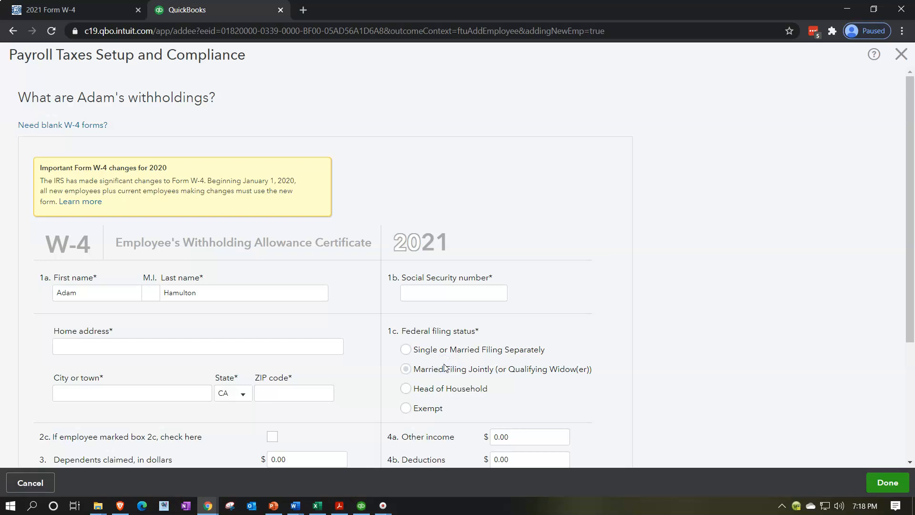
{"action": "scroll", "coordinate": [308, 305], "scroll_direction": "down", "scroll_amount": 2}
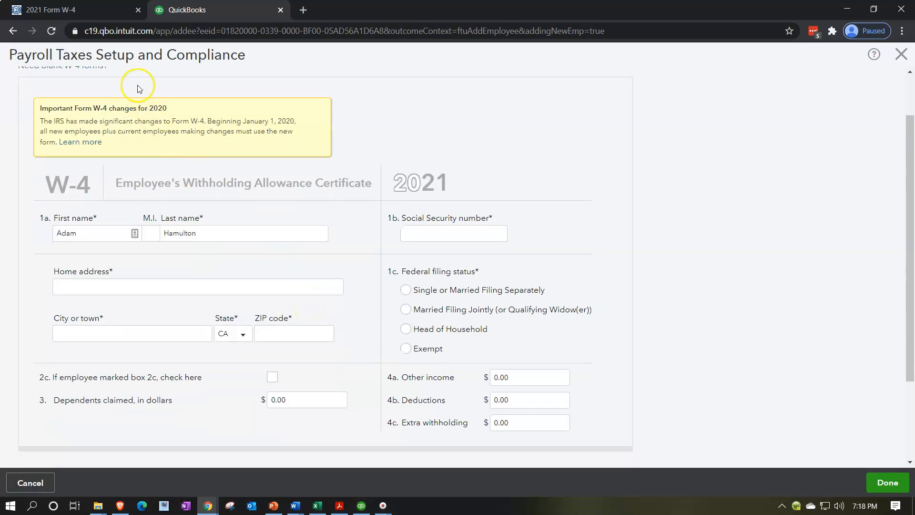
Glance at the blank 2021 Form W-4 on the IRS site and the Excel payroll register, and return to QuickBooks
{"action": "left_click", "coordinate": [83, 6]}
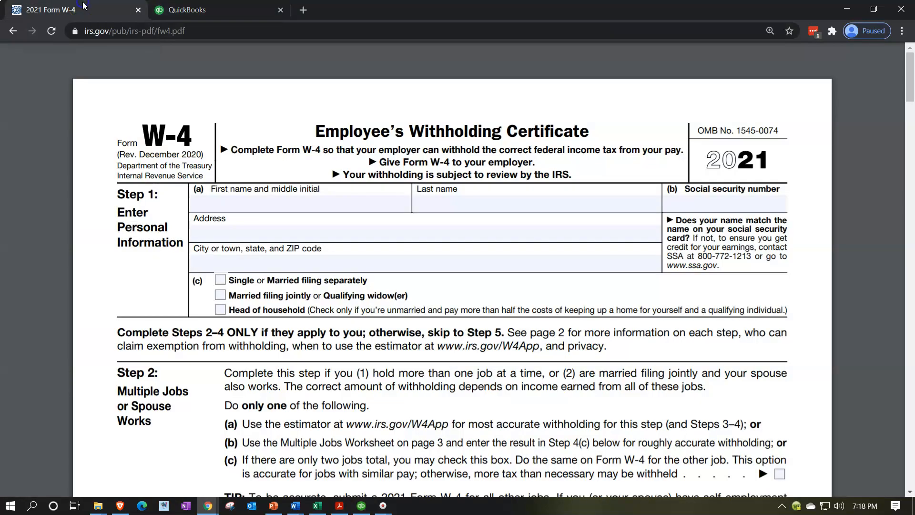
{"action": "left_click", "coordinate": [203, 12]}
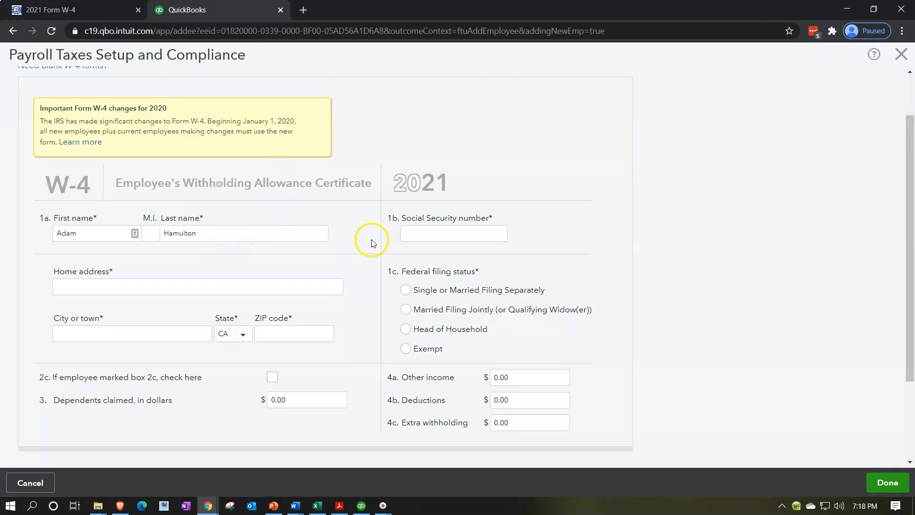
{"action": "left_click", "coordinate": [311, 505]}
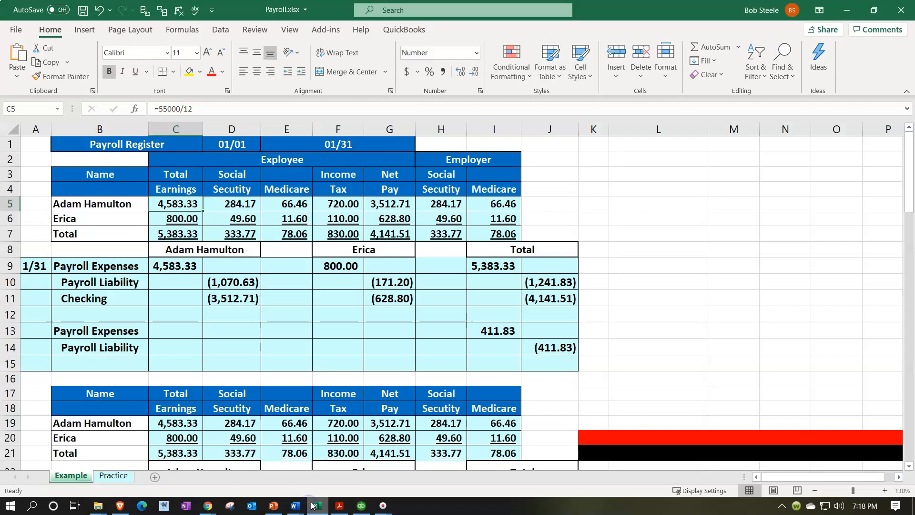
{"action": "left_click", "coordinate": [316, 506]}
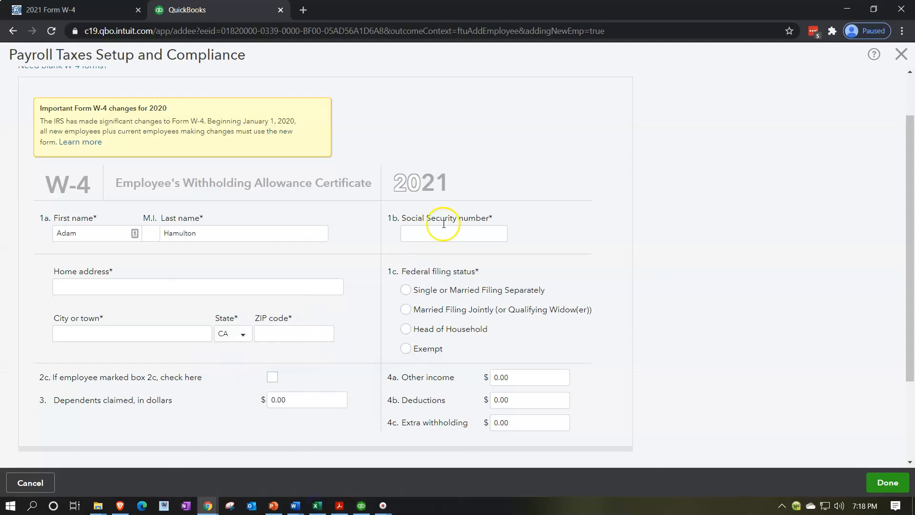
Enter the employee's Social Security number on the W-4 form
{"action": "left_click", "coordinate": [448, 227]}
{"action": "type", "text": "777-77-7777"}
{"action": "key", "text": "Tab"}
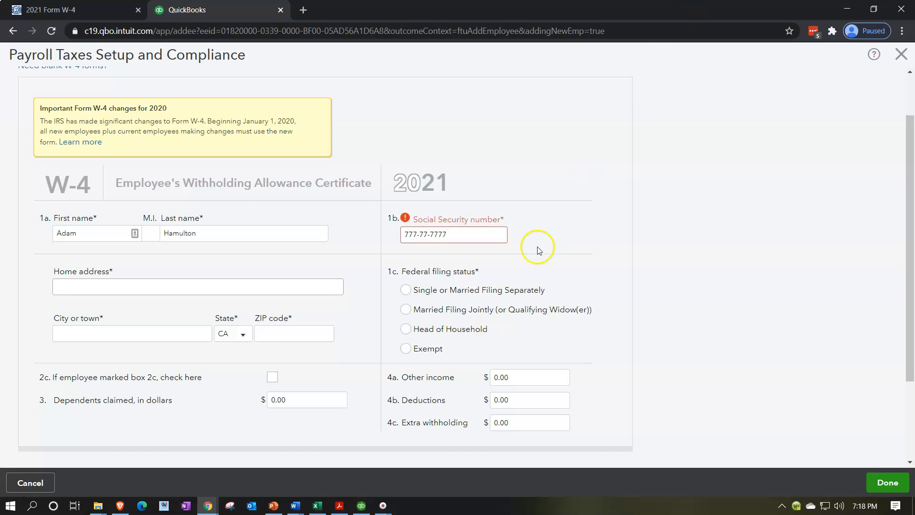
Fill in the employee's home street address, city and ZIP code on the W-4 form, leaving the state as CA
{"action": "left_click", "coordinate": [146, 293]}
{"action": "key", "text": "Tab"}
{"action": "type", "text": "Beverly Hills"}
{"action": "key", "text": "Tab"}
{"action": "key", "text": "Tab"}
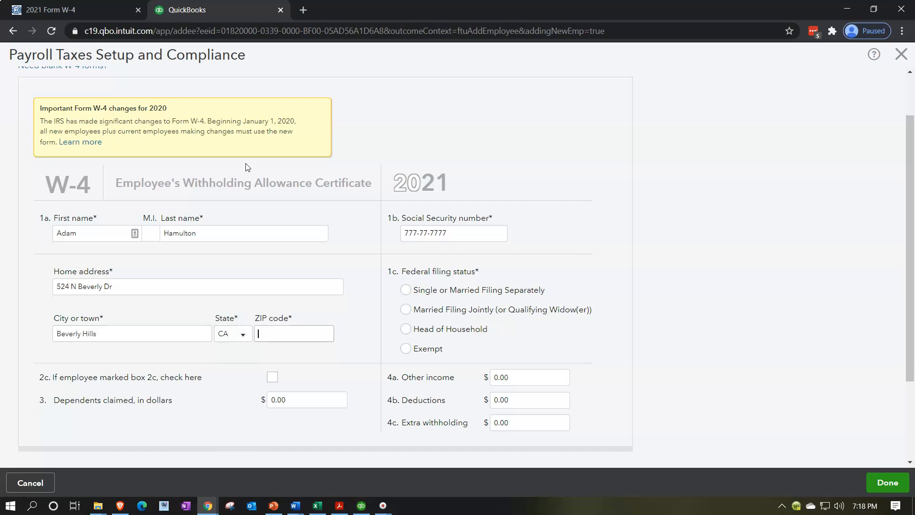
{"action": "type", "text": "90210"}
{"action": "key", "text": "Tab"}
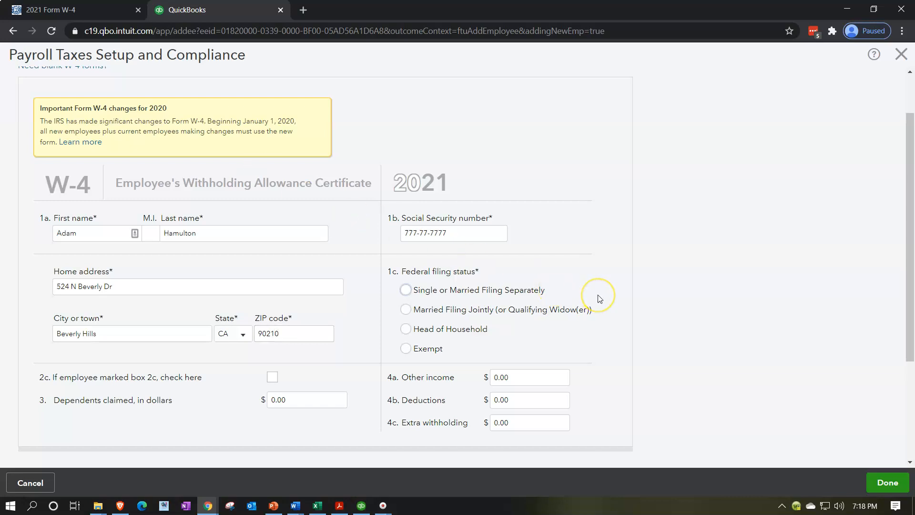
Set the employee's federal filing status to Single or Married Filing Separately
{"action": "scroll", "coordinate": [599, 299], "scroll_direction": "down", "scroll_amount": 1}
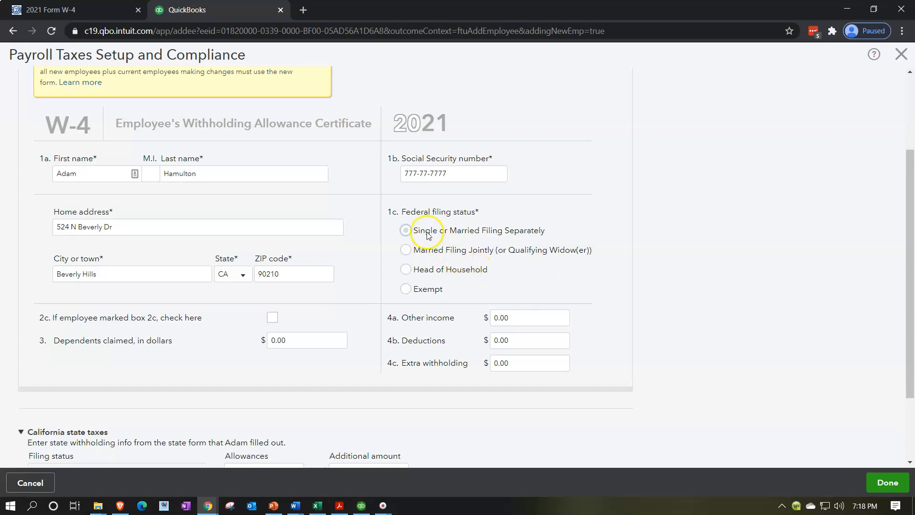
{"action": "left_click", "coordinate": [405, 226]}
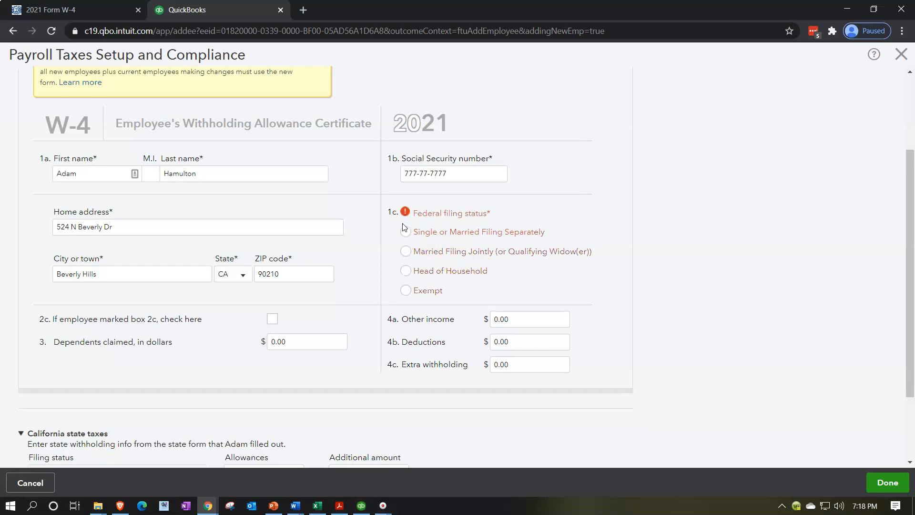
{"action": "left_click", "coordinate": [406, 231]}
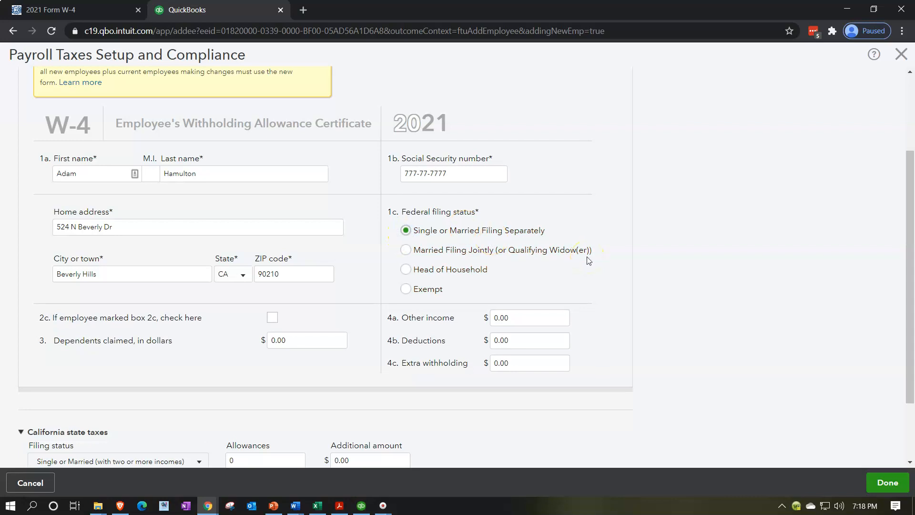
Review the Step 2 multiple jobs section of the IRS 2021 Form W-4 and return to the QuickBooks withholding form
{"action": "scroll", "coordinate": [588, 260], "scroll_direction": "down", "scroll_amount": 1}
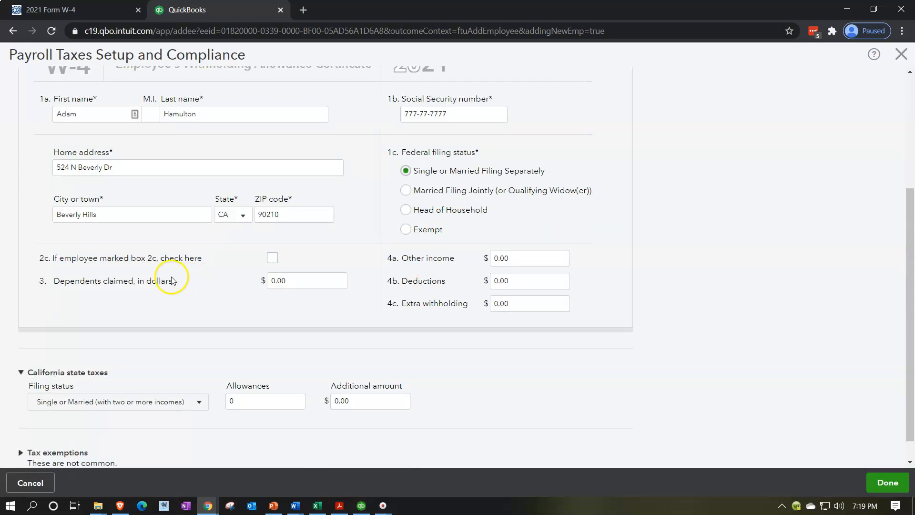
{"action": "left_click", "coordinate": [106, 12]}
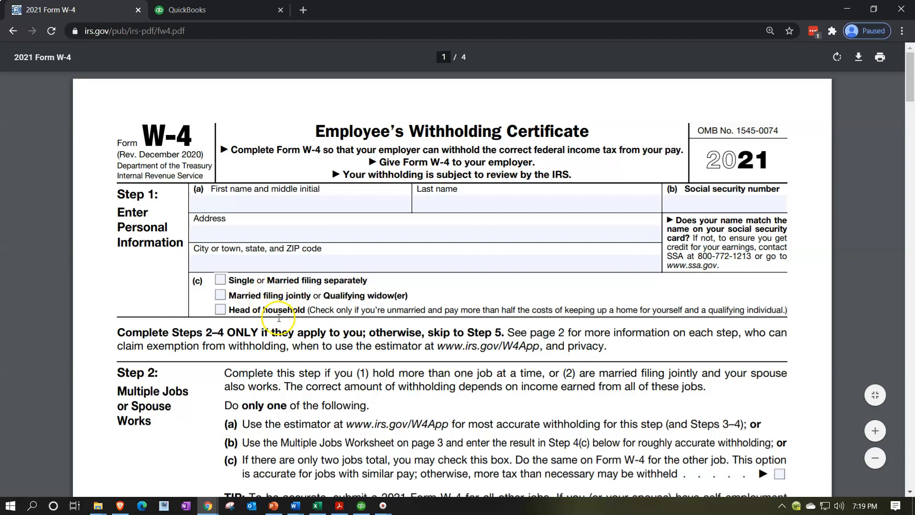
{"action": "scroll", "coordinate": [280, 318], "scroll_direction": "down", "scroll_amount": 2}
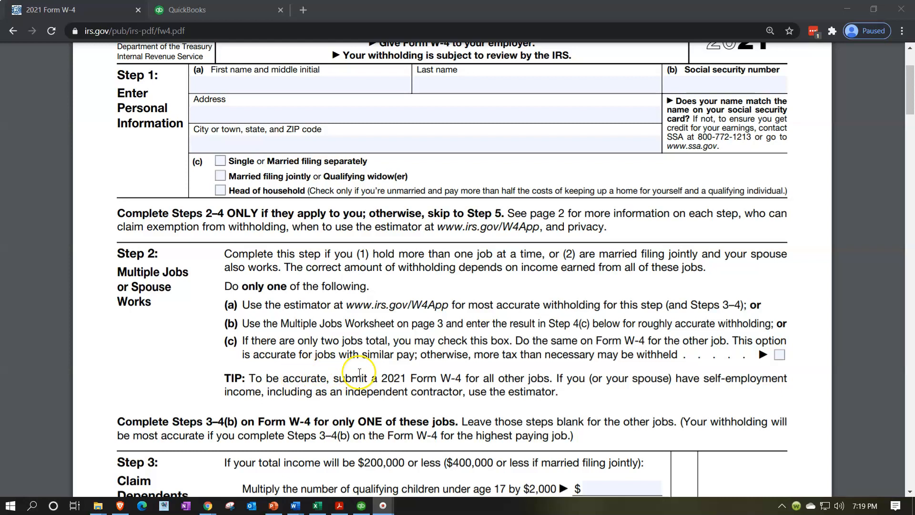
{"action": "left_click", "coordinate": [195, 14]}
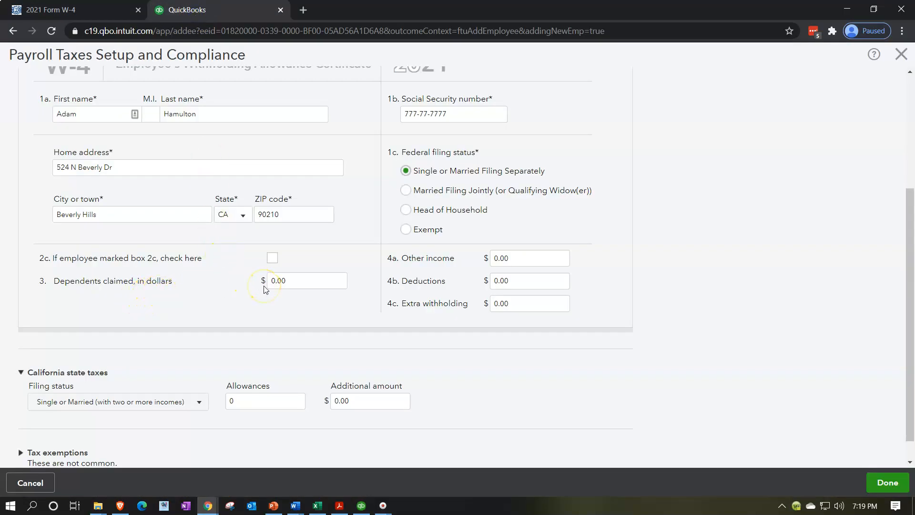
{"action": "key", "text": "alt+p"}
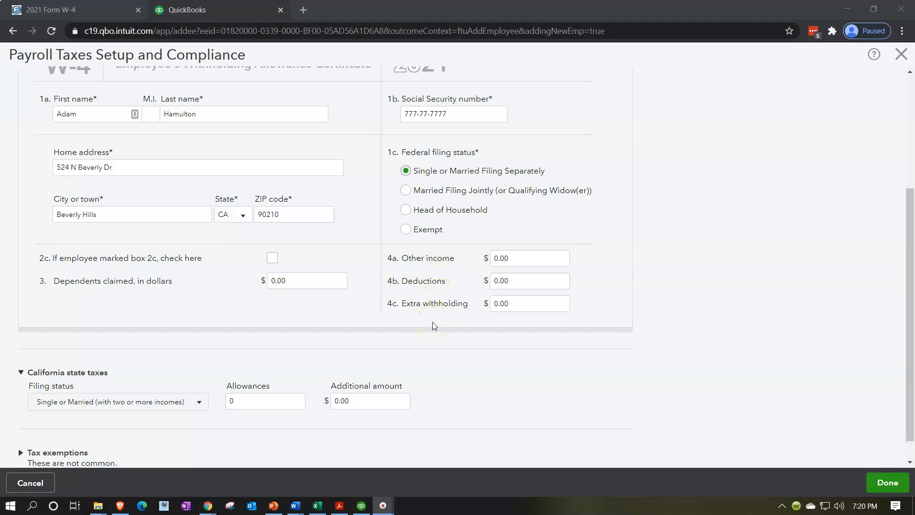
Set the California state tax allowances to 1 and expand the tax exemptions section
{"action": "scroll", "coordinate": [434, 327], "scroll_direction": "down", "scroll_amount": 1}
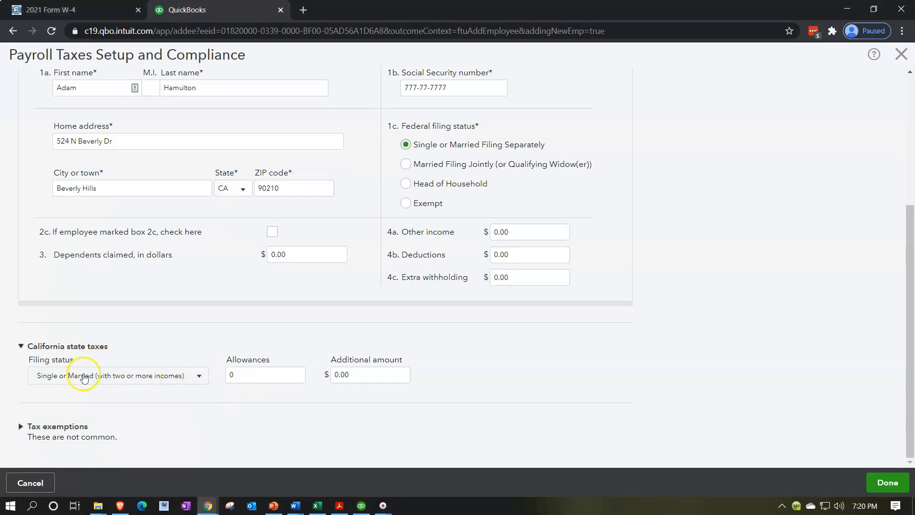
{"action": "left_click", "coordinate": [257, 375]}
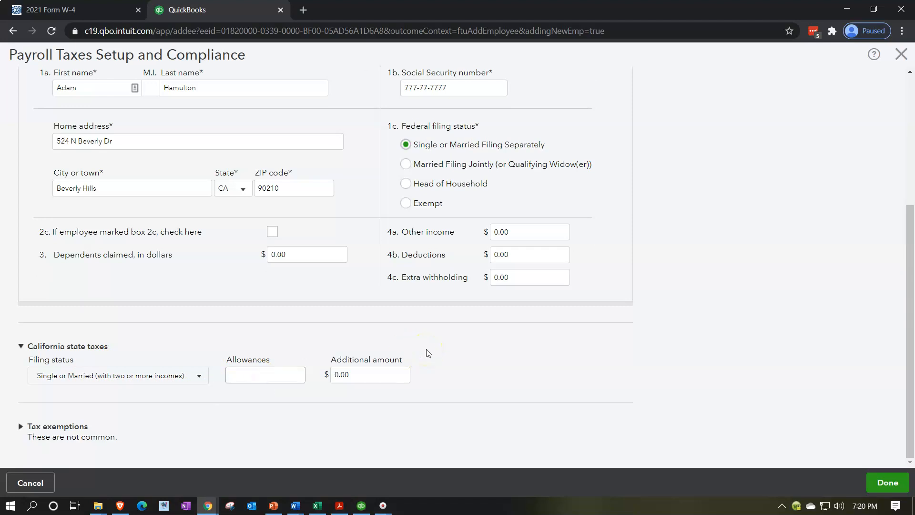
{"action": "left_click", "coordinate": [420, 363]}
{"action": "left_click", "coordinate": [21, 427]}
{"action": "scroll", "coordinate": [195, 389], "scroll_direction": "down", "scroll_amount": 1}
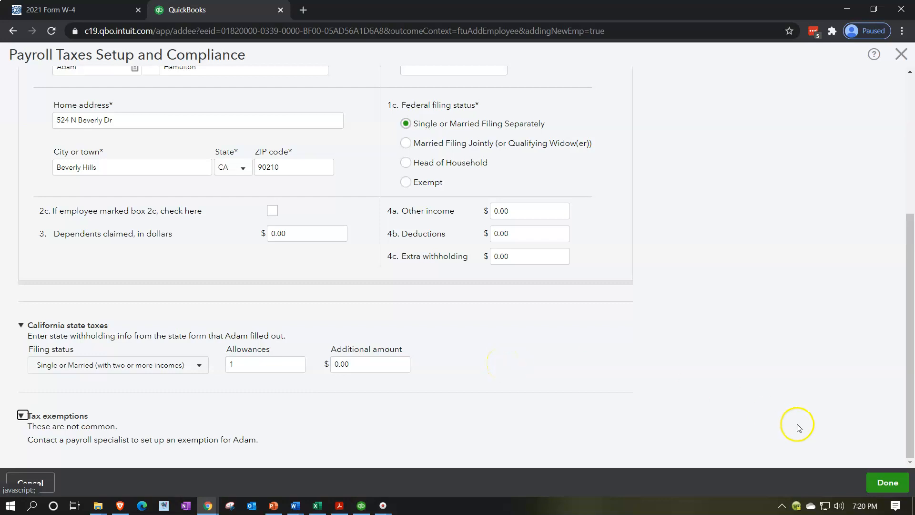
Submit the W-4 form, re-entering the employee's Social Security number to complete the withholdings
{"action": "left_click", "coordinate": [887, 483]}
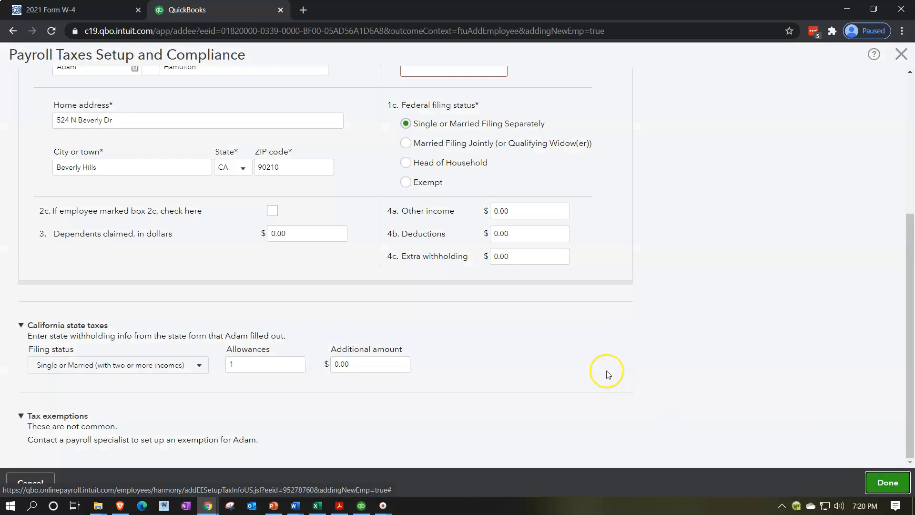
{"action": "scroll", "coordinate": [608, 375], "scroll_direction": "up", "scroll_amount": 3}
{"action": "left_click", "coordinate": [447, 191]}
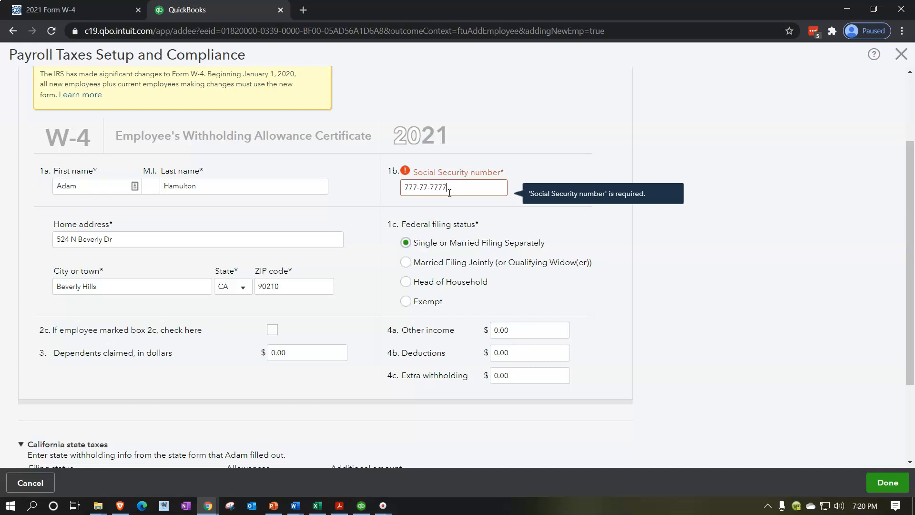
{"action": "key", "text": "Tab"}
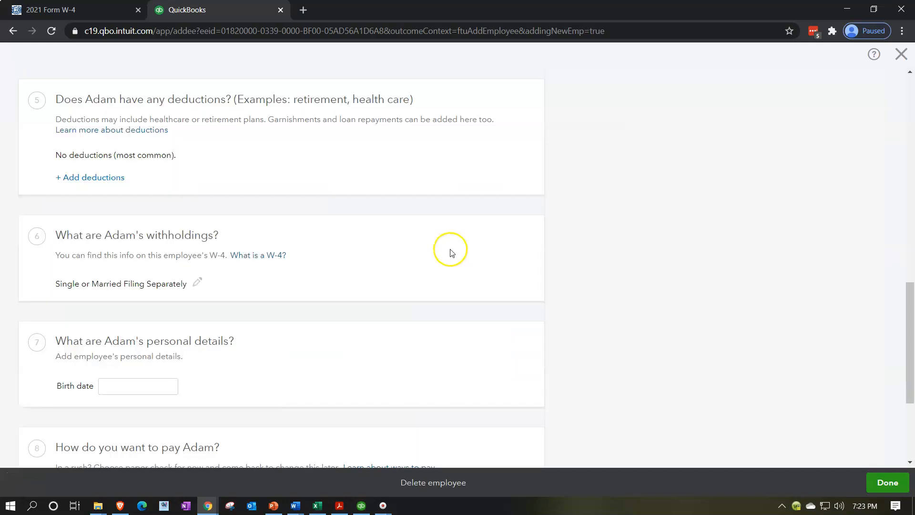
Enter the employee's birth date in the personal details
{"action": "scroll", "coordinate": [452, 253], "scroll_direction": "down", "scroll_amount": 1}
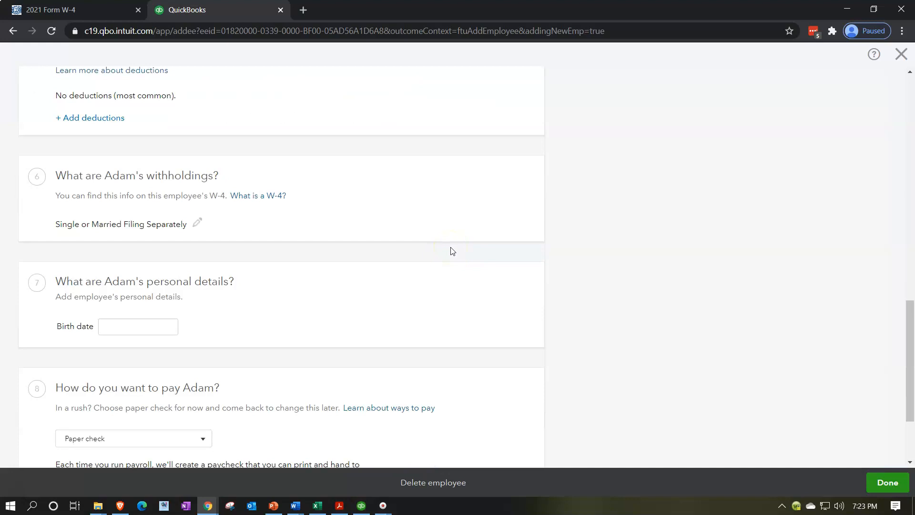
{"action": "scroll", "coordinate": [451, 252], "scroll_direction": "down", "scroll_amount": 2}
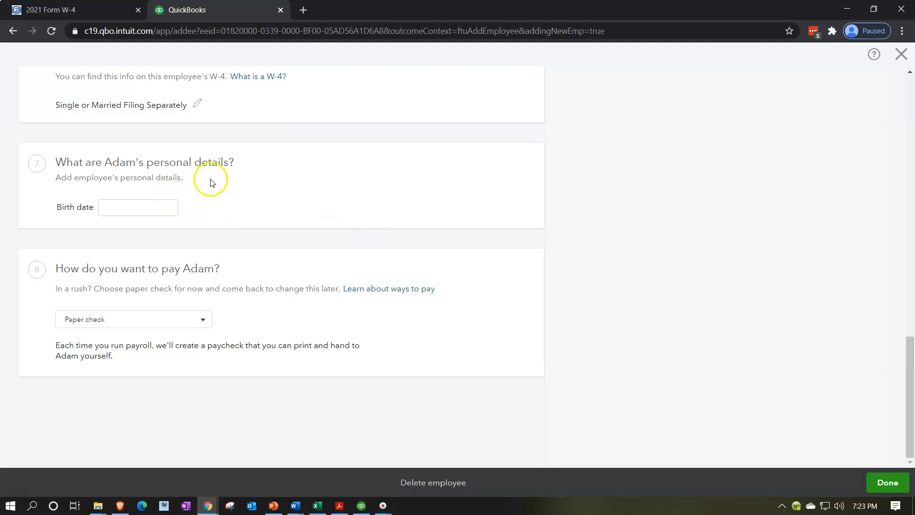
{"action": "left_click", "coordinate": [119, 206]}
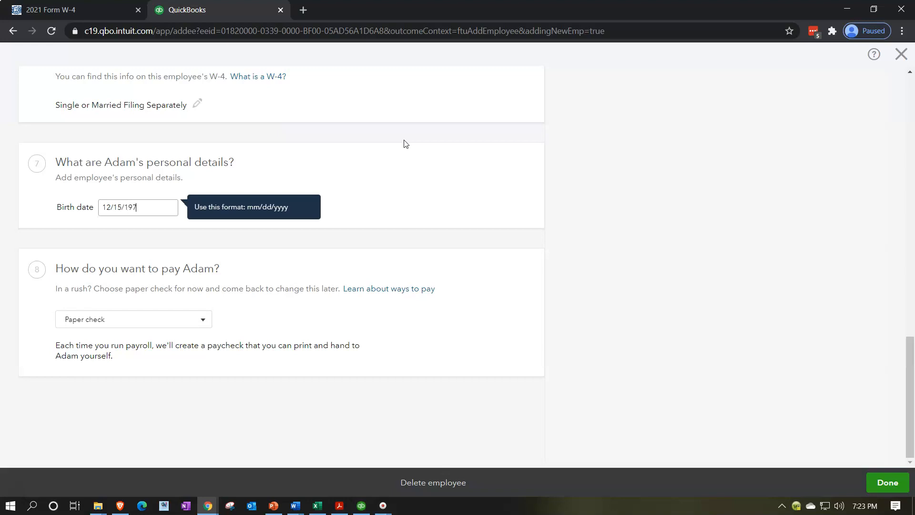
{"action": "key", "text": "Tab"}
{"action": "left_click", "coordinate": [403, 140]}
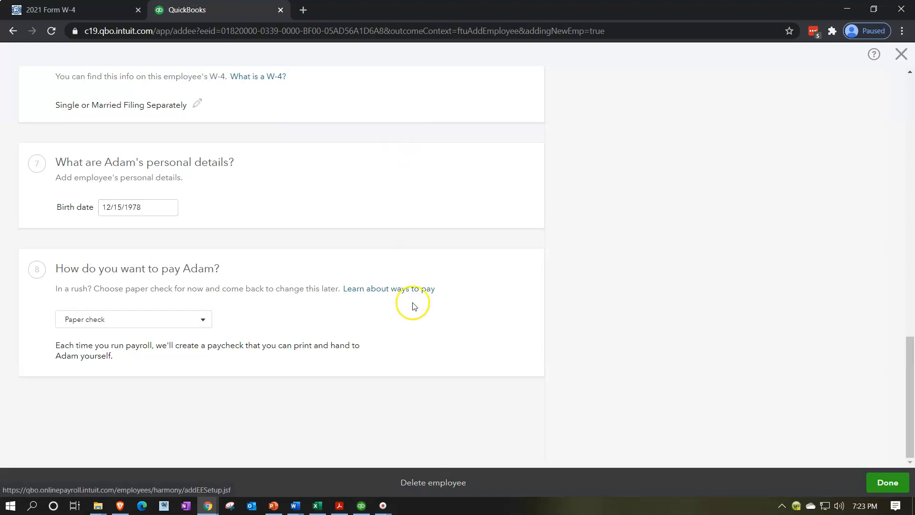
Choose Paper check as the employee's payment method and save the employee
{"action": "left_click", "coordinate": [200, 324]}
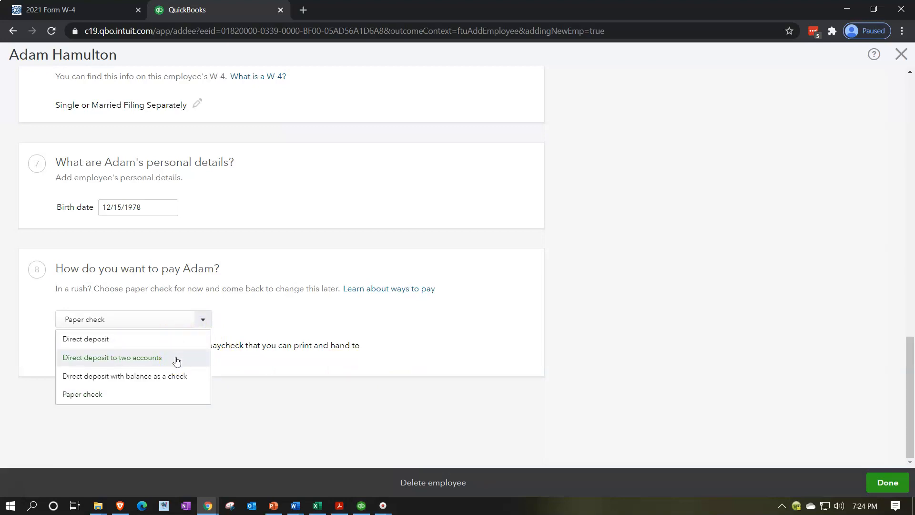
{"action": "left_click", "coordinate": [171, 394]}
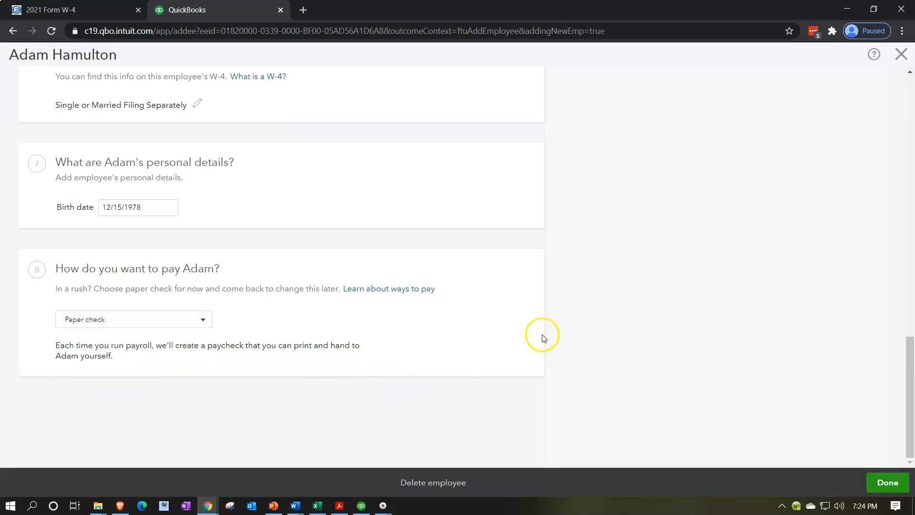
{"action": "left_click", "coordinate": [875, 485]}
Start adding another employee and copy the second employee's first name from the payroll register in Excel
{"action": "left_click", "coordinate": [286, 241]}
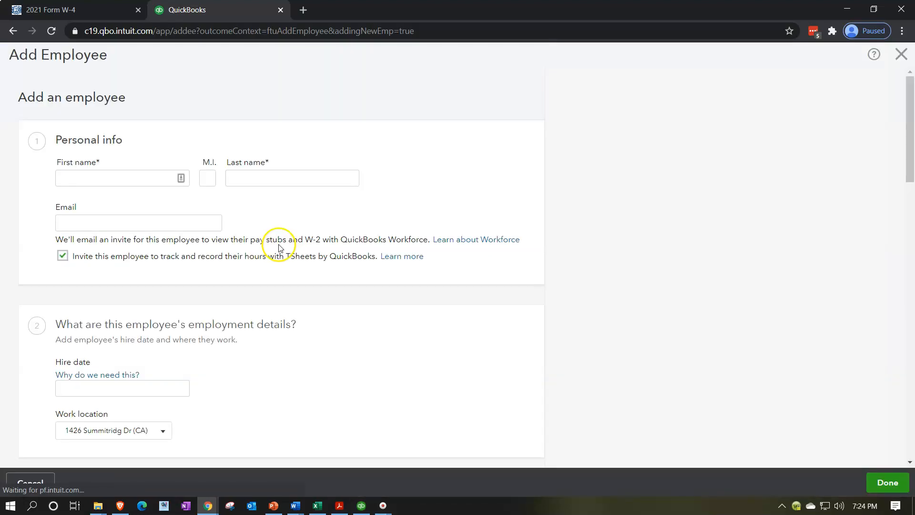
{"action": "left_click", "coordinate": [313, 506]}
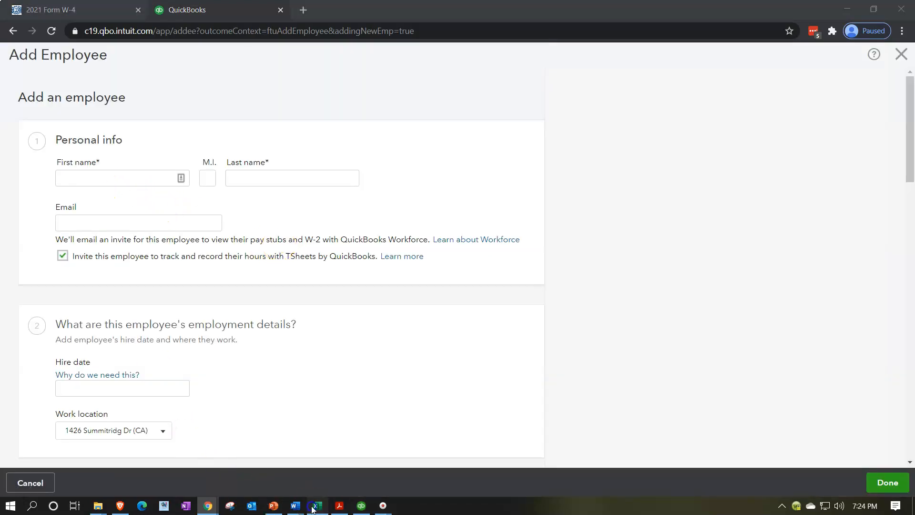
{"action": "left_click", "coordinate": [82, 223]}
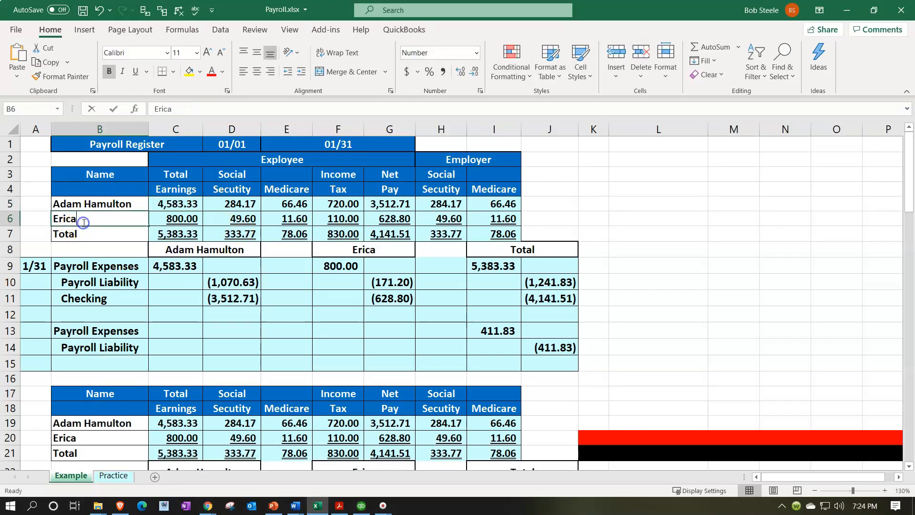
{"action": "double_click", "coordinate": [83, 223]}
{"action": "key", "text": "ctrl+c"}
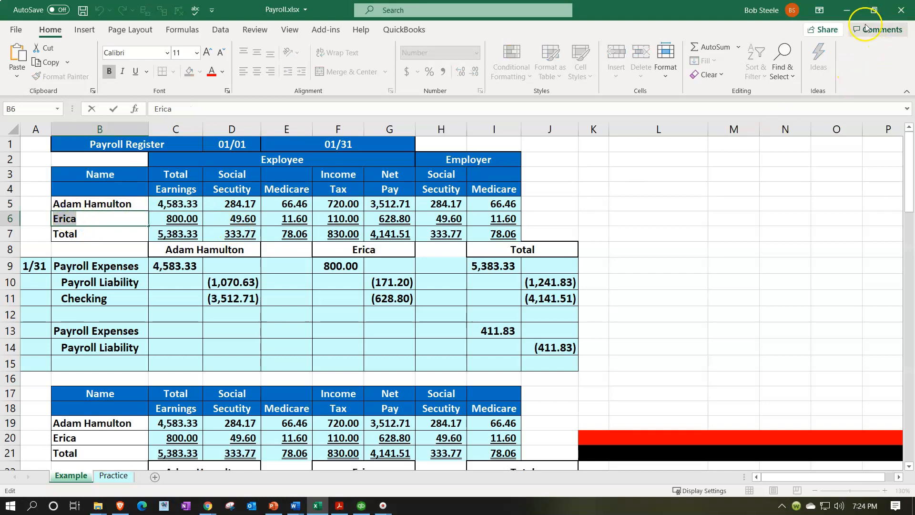
{"action": "left_click", "coordinate": [847, 10]}
Enter the employee's first name, last name and e-mail, and turn off the TSheets time-tracking invitation
{"action": "left_click", "coordinate": [103, 176]}
{"action": "key", "text": "ctrl+v"}
{"action": "key", "text": "Tab"}
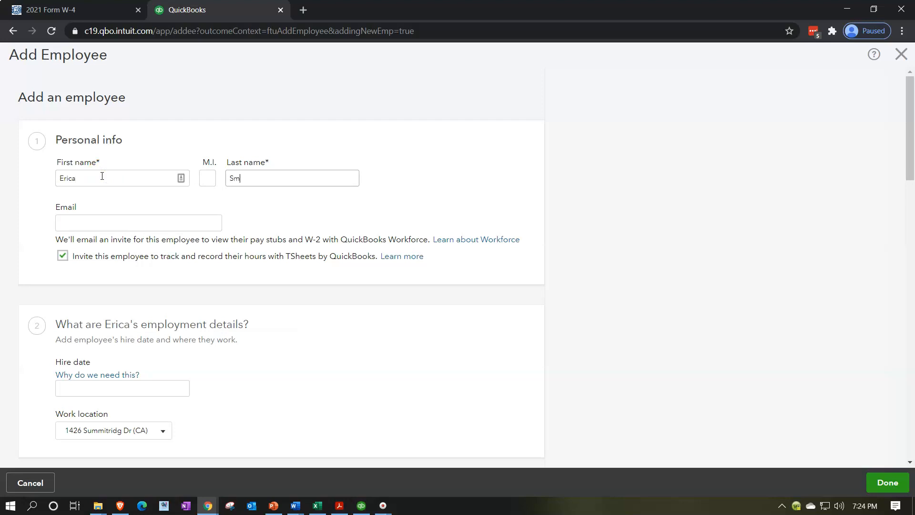
{"action": "key", "text": "Tab"}
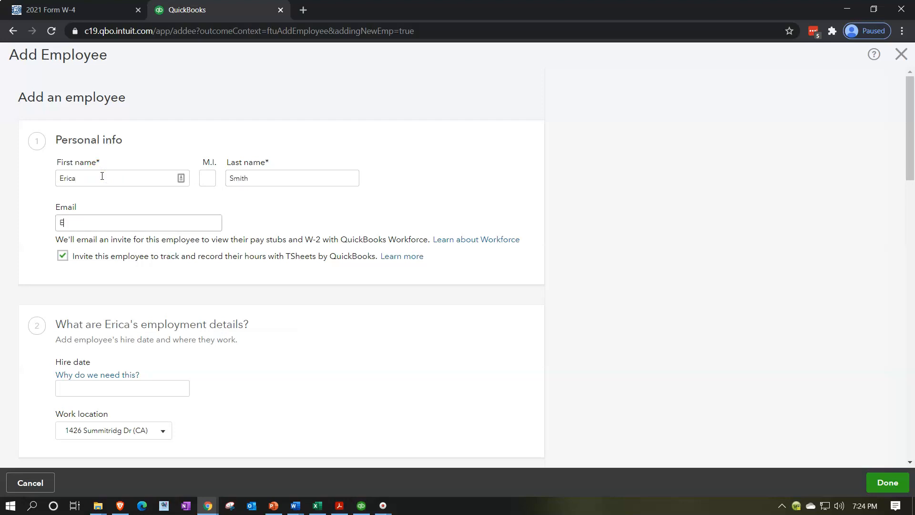
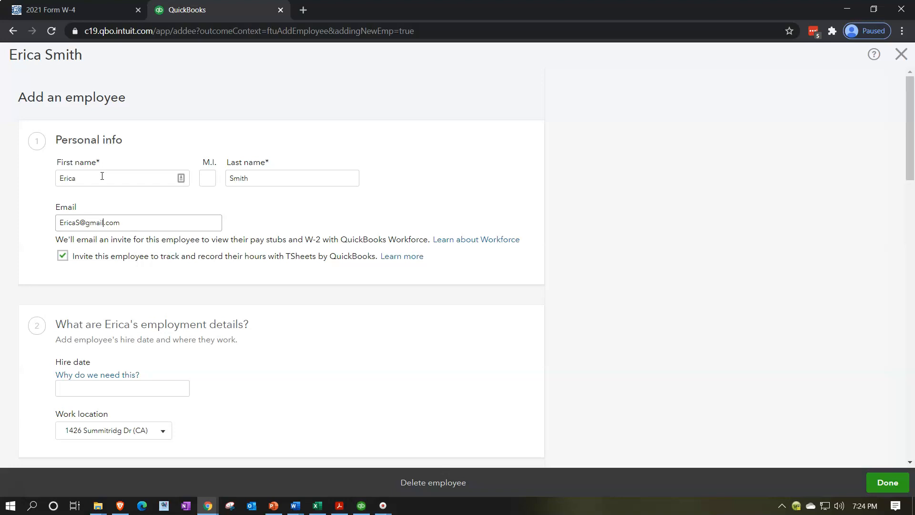
{"action": "left_click", "coordinate": [63, 253]}
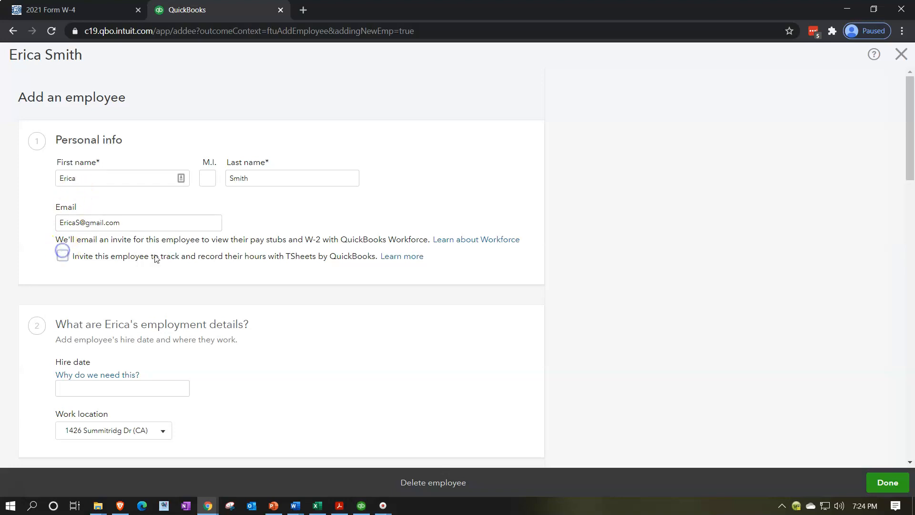
Set the employee's hire date to 01/01/2021 in the employment details
{"action": "scroll", "coordinate": [236, 285], "scroll_direction": "down", "scroll_amount": 3}
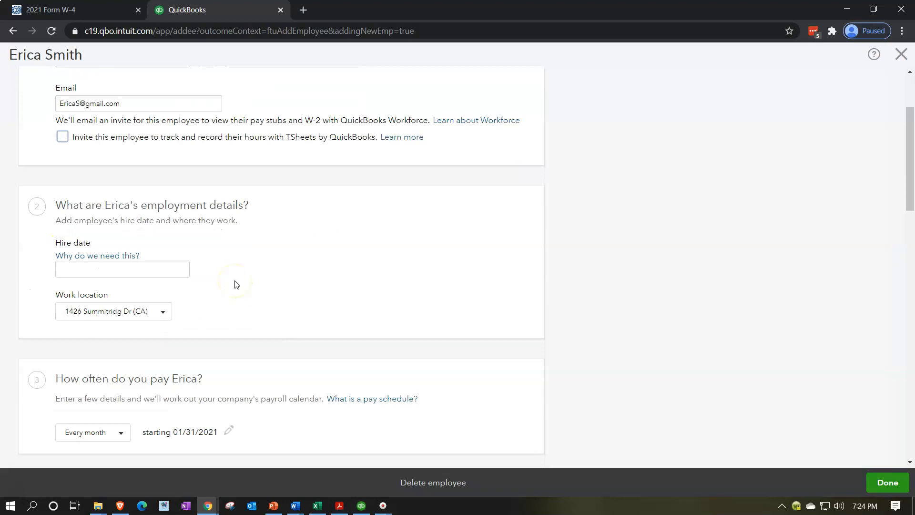
{"action": "left_click", "coordinate": [165, 268]}
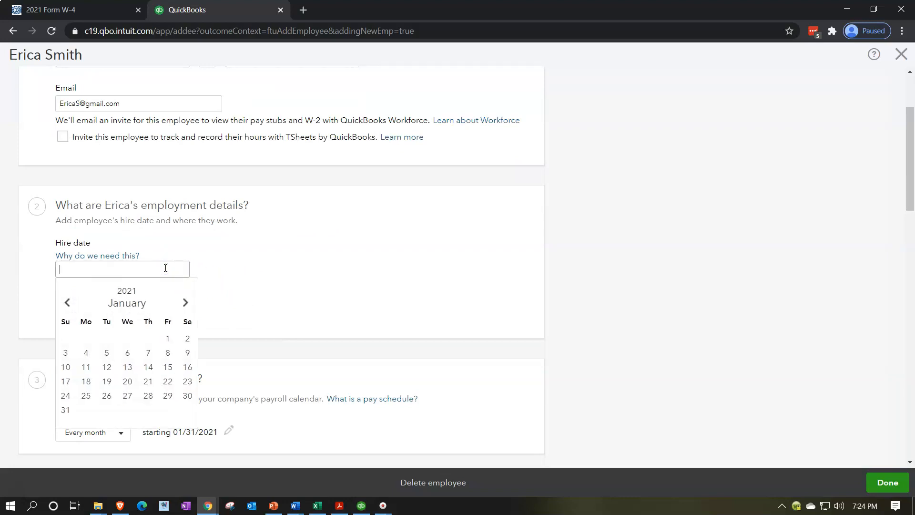
{"action": "left_click", "coordinate": [168, 339]}
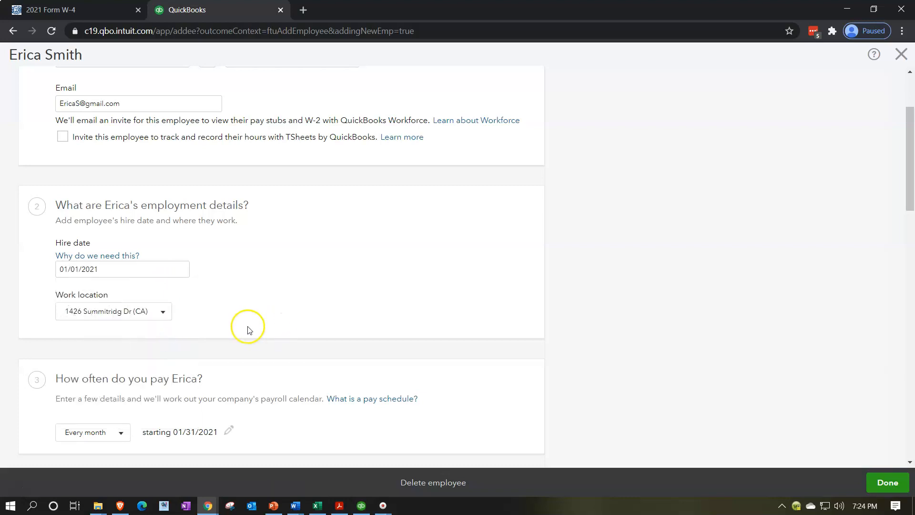
Check the second employee's total earnings in the Excel payroll register before filling in the pay rate
{"action": "scroll", "coordinate": [247, 328], "scroll_direction": "down", "scroll_amount": 1}
{"action": "scroll", "coordinate": [11, 258], "scroll_direction": "down", "scroll_amount": 1}
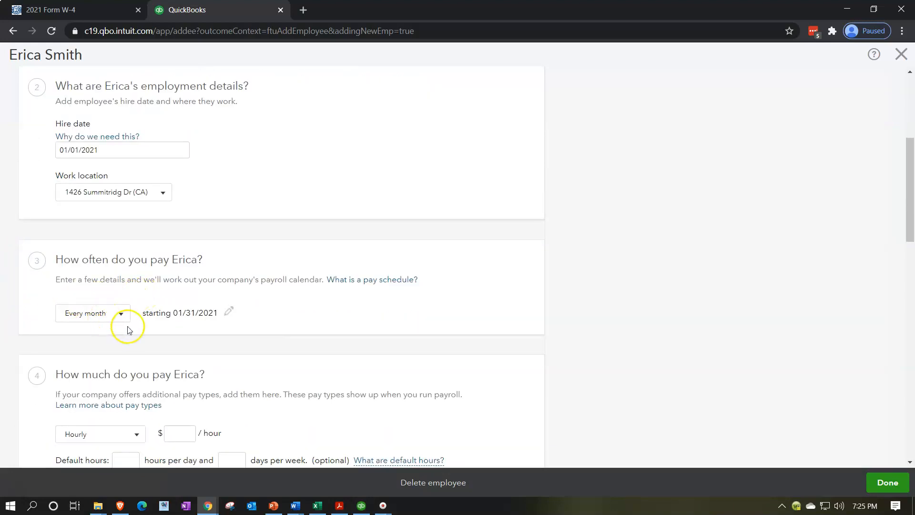
{"action": "scroll", "coordinate": [127, 327], "scroll_direction": "down", "scroll_amount": 2}
{"action": "scroll", "coordinate": [28, 328], "scroll_direction": "down", "scroll_amount": 1}
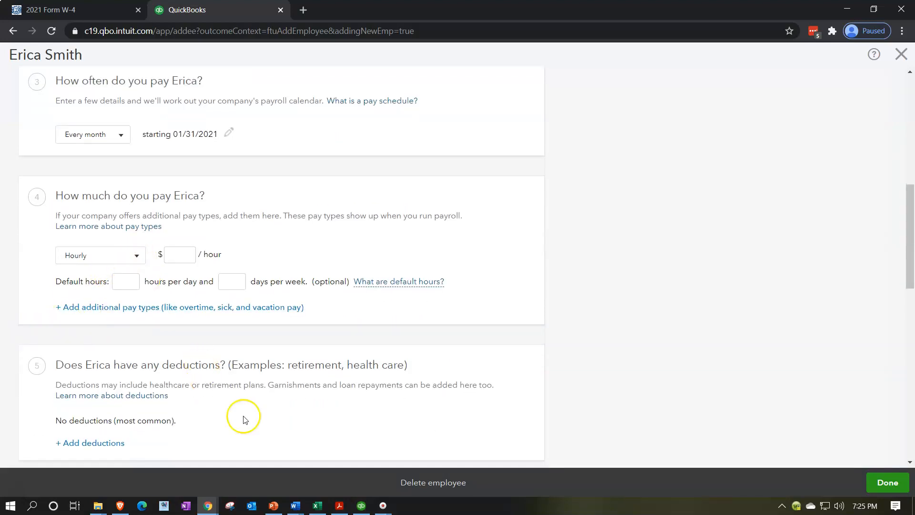
{"action": "left_click", "coordinate": [317, 506]}
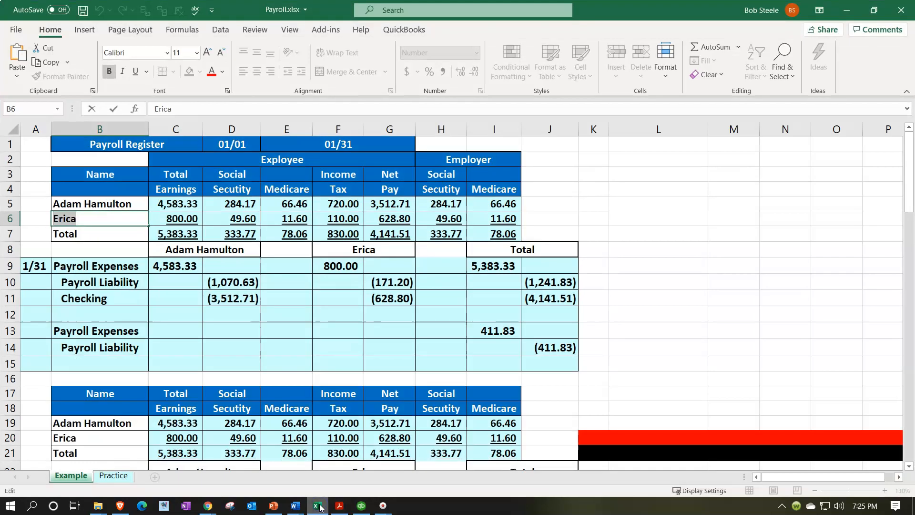
{"action": "left_click", "coordinate": [243, 319]}
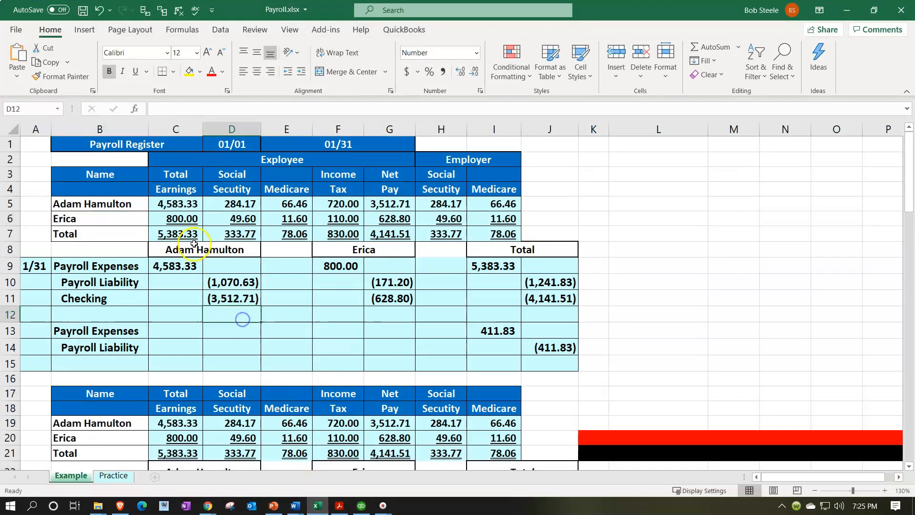
{"action": "double_click", "coordinate": [183, 221]}
{"action": "key", "text": "Return"}
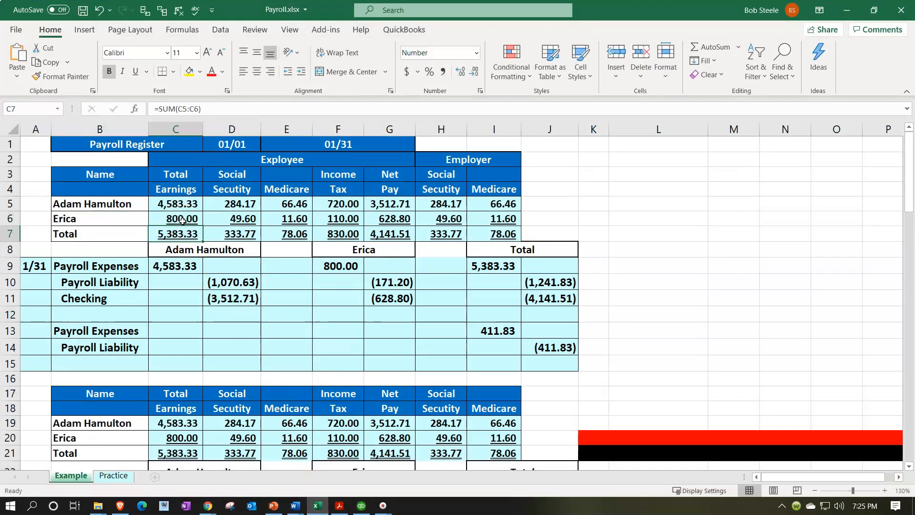
{"action": "left_click", "coordinate": [319, 507]}
Set the employee's pay to $20.00 per hour, with default hours of 8 per day and 5 days per week
{"action": "left_click", "coordinate": [182, 255]}
{"action": "type", "text": "20"}
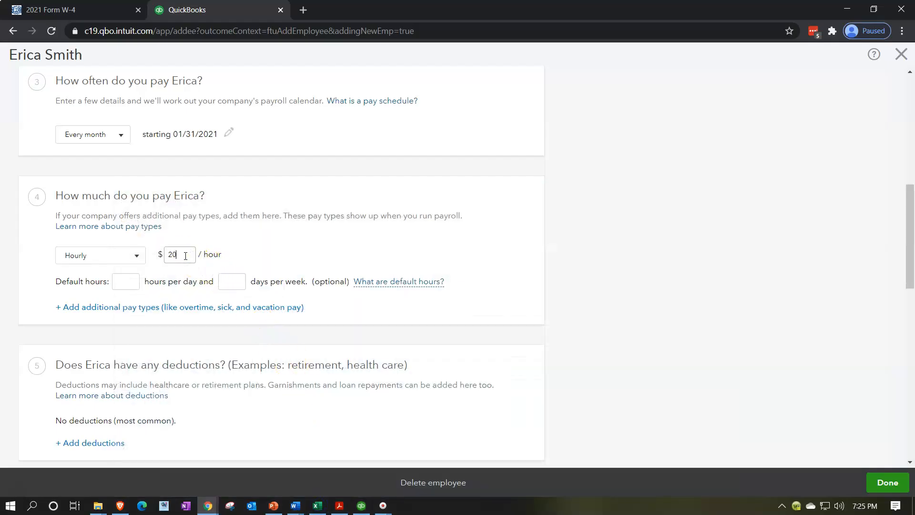
{"action": "key", "text": "Tab"}
{"action": "left_click", "coordinate": [39, 323]}
{"action": "key", "text": "Tab"}
{"action": "type", "text": "5"}
{"action": "key", "text": "Tab"}
{"action": "left_click", "coordinate": [34, 312]}
Open the employee's W-4 form from the withholdings section and dismiss the notice about the 2020 form changes
{"action": "scroll", "coordinate": [24, 307], "scroll_direction": "down", "scroll_amount": 1}
{"action": "scroll", "coordinate": [24, 309], "scroll_direction": "down", "scroll_amount": 1}
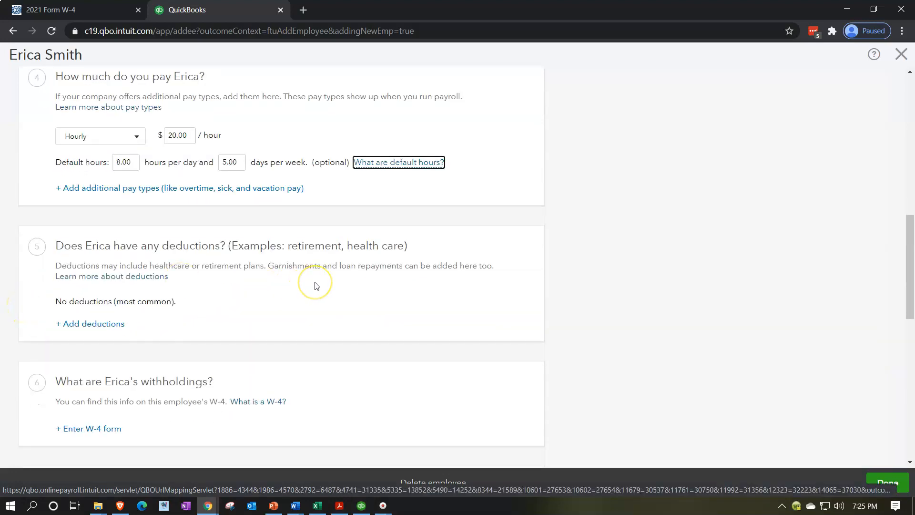
{"action": "scroll", "coordinate": [315, 286], "scroll_direction": "down", "scroll_amount": 2}
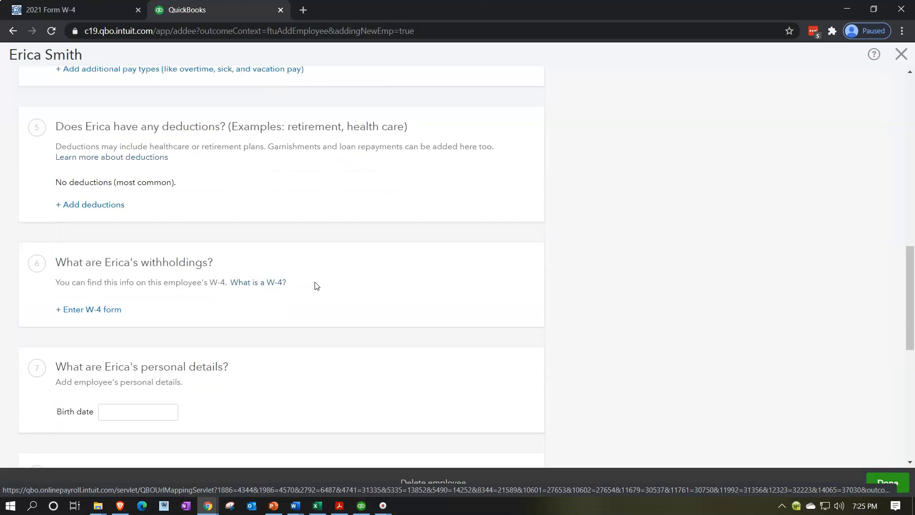
{"action": "left_click", "coordinate": [103, 311]}
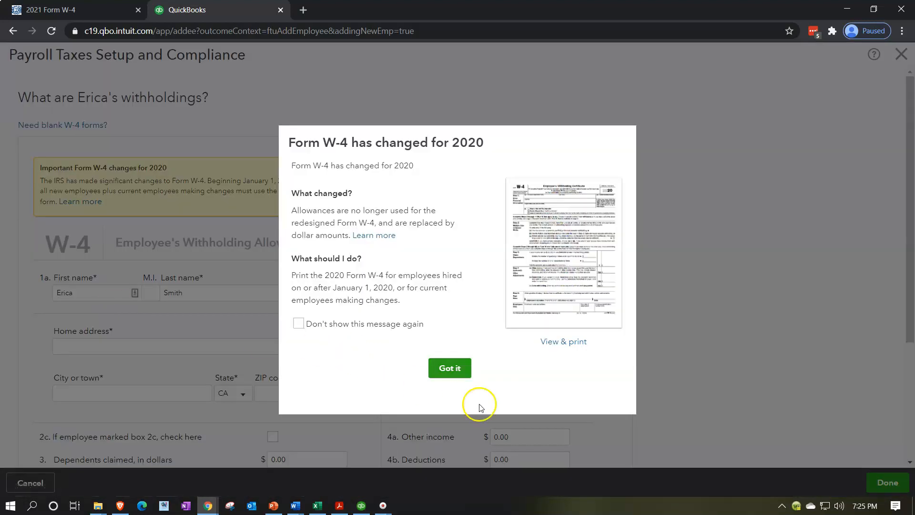
{"action": "left_click", "coordinate": [453, 372]}
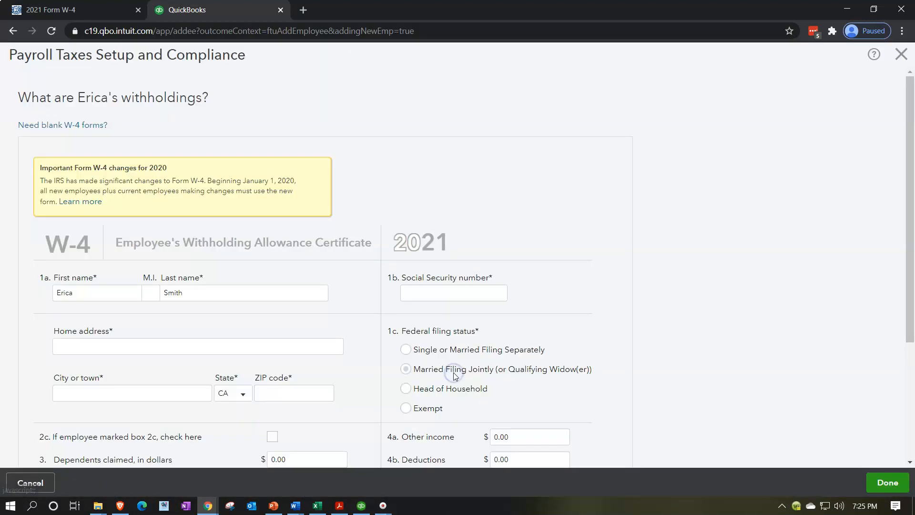
Enter the employee's Social Security number on the W-4 form
{"action": "scroll", "coordinate": [284, 331], "scroll_direction": "down", "scroll_amount": 2}
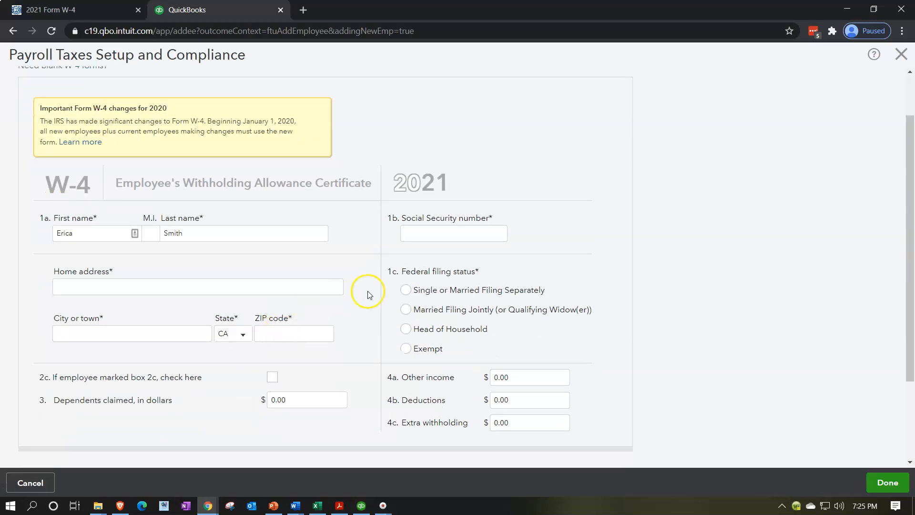
{"action": "left_click", "coordinate": [455, 232]}
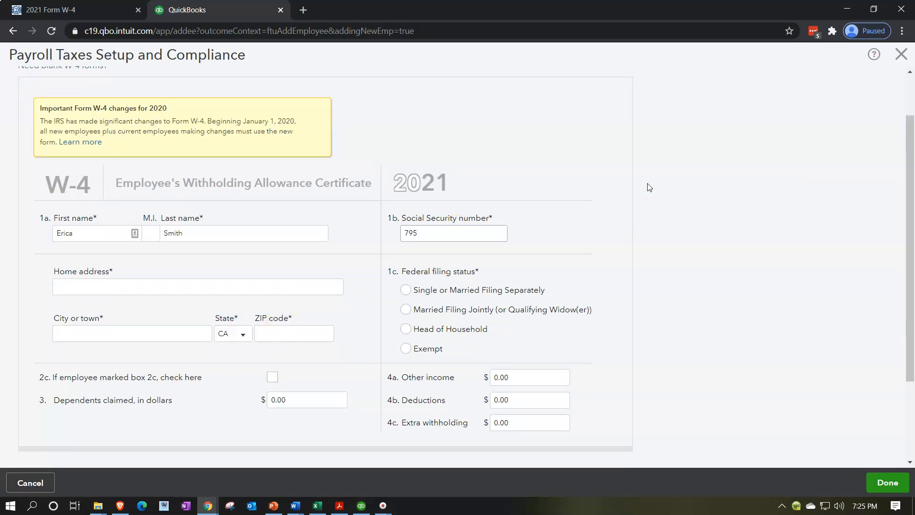
{"action": "type", "text": "43"}
{"action": "key", "text": "Tab"}
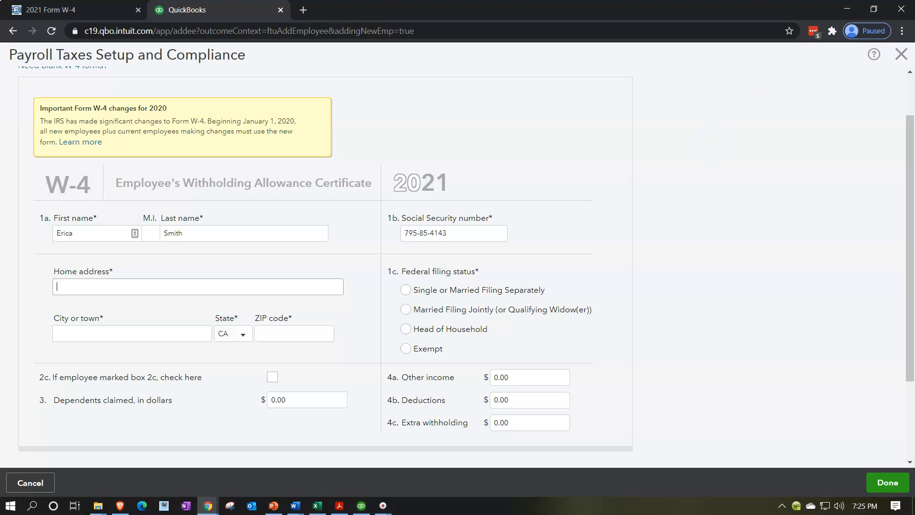
Fill in the employee's home street address, city and ZIP code on the W-4 form
{"action": "left_click", "coordinate": [210, 288]}
{"action": "key", "text": "Tab"}
{"action": "type", "text": "Beverly"}
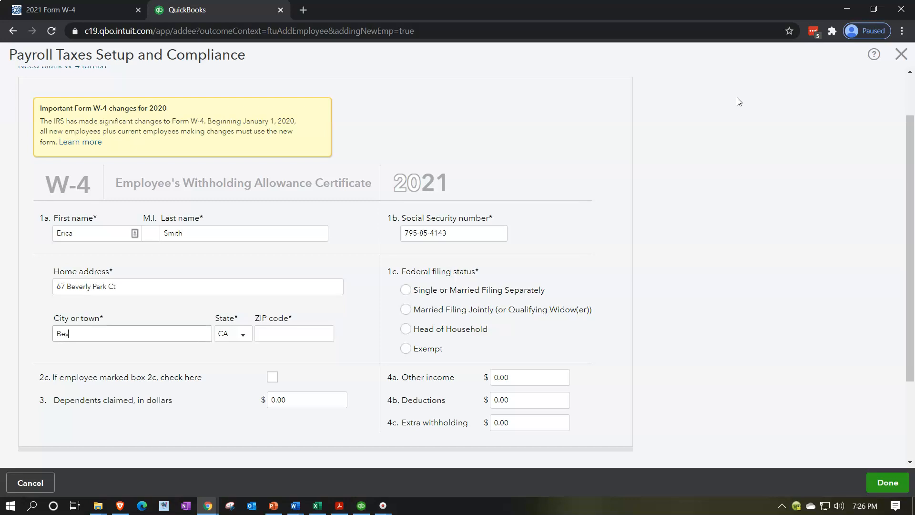
{"action": "type", "text": " Hills"}
{"action": "key", "text": "Tab"}
{"action": "key", "text": "Tab"}
{"action": "type", "text": "90210"}
{"action": "key", "text": "Tab"}
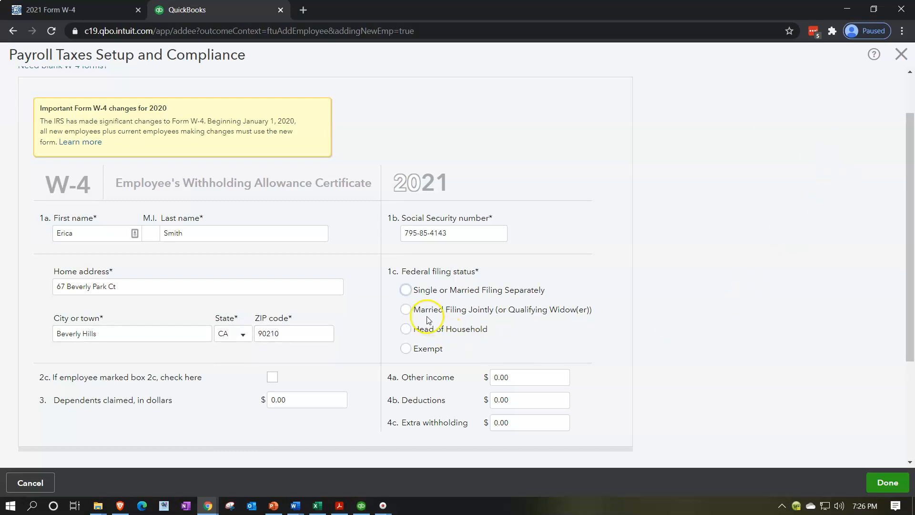
Set the federal filing status to Married Filing Jointly and the California state taxes to Married (one income) with 2 allowances
{"action": "left_click", "coordinate": [409, 310]}
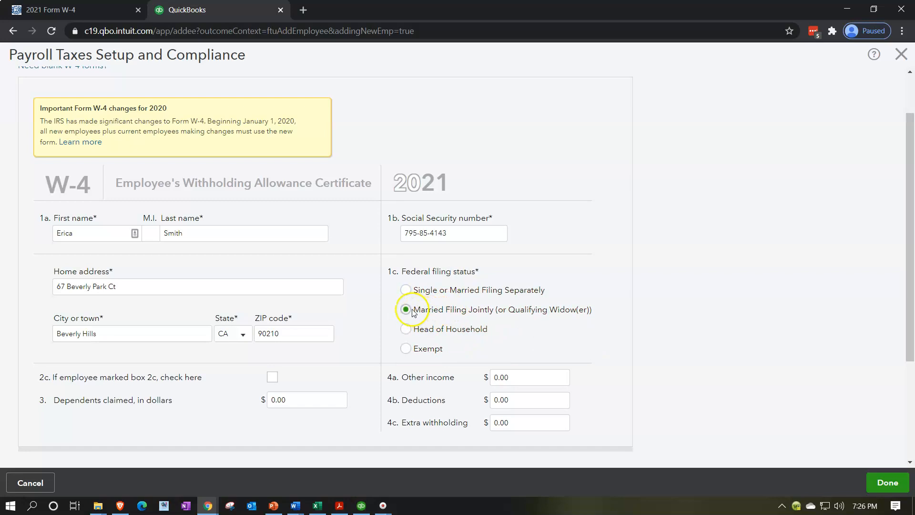
{"action": "scroll", "coordinate": [502, 301], "scroll_direction": "down", "scroll_amount": 2}
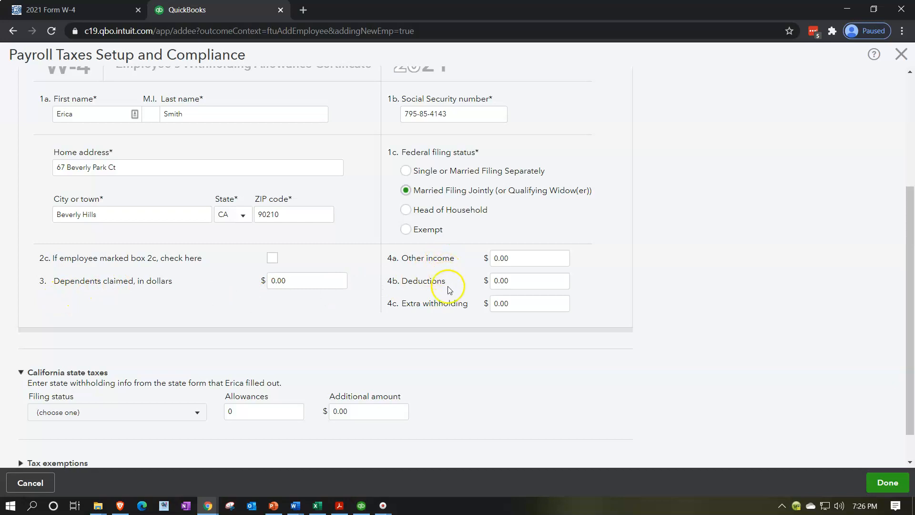
{"action": "scroll", "coordinate": [449, 289], "scroll_direction": "down", "scroll_amount": 1}
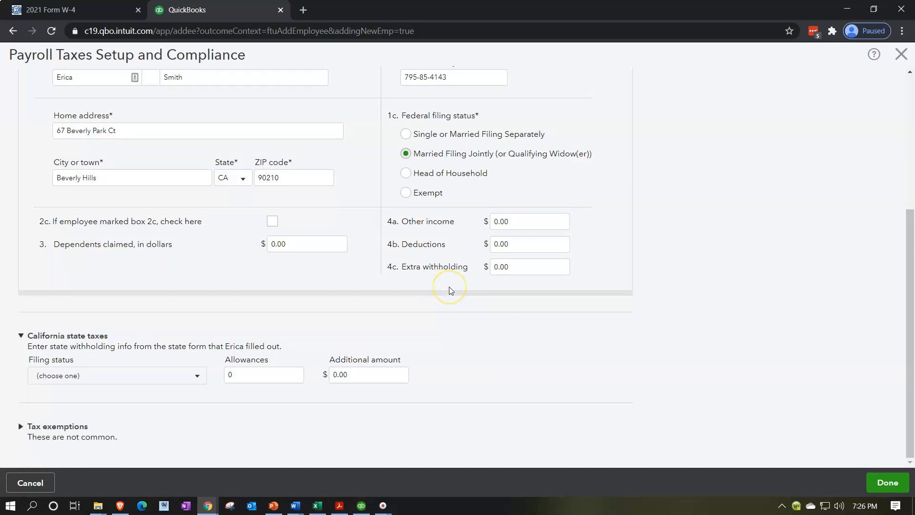
{"action": "left_click", "coordinate": [193, 384]}
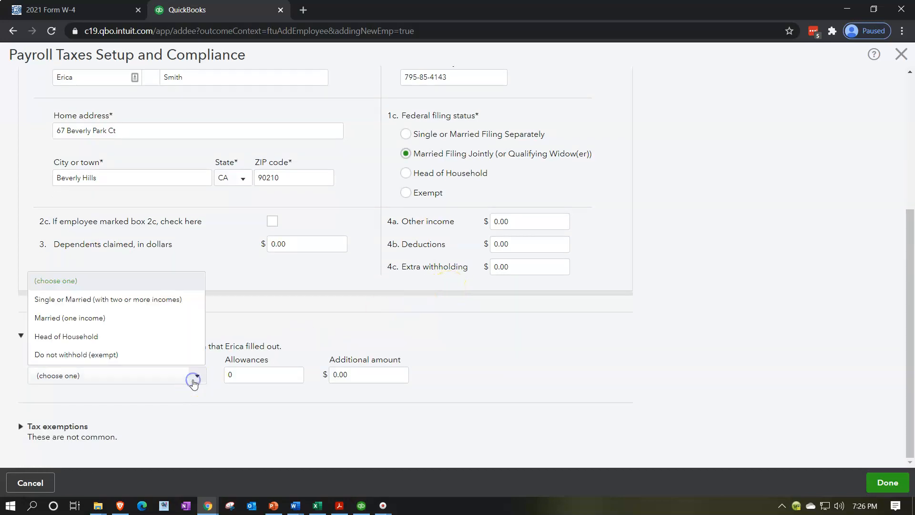
{"action": "left_click", "coordinate": [146, 320]}
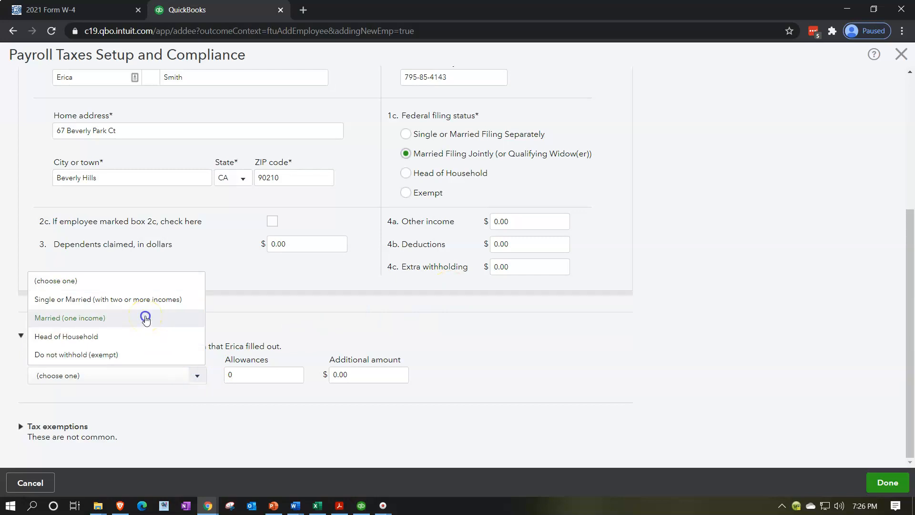
{"action": "left_click", "coordinate": [146, 320]}
{"action": "key", "text": "Tab"}
{"action": "type", "text": "2"}
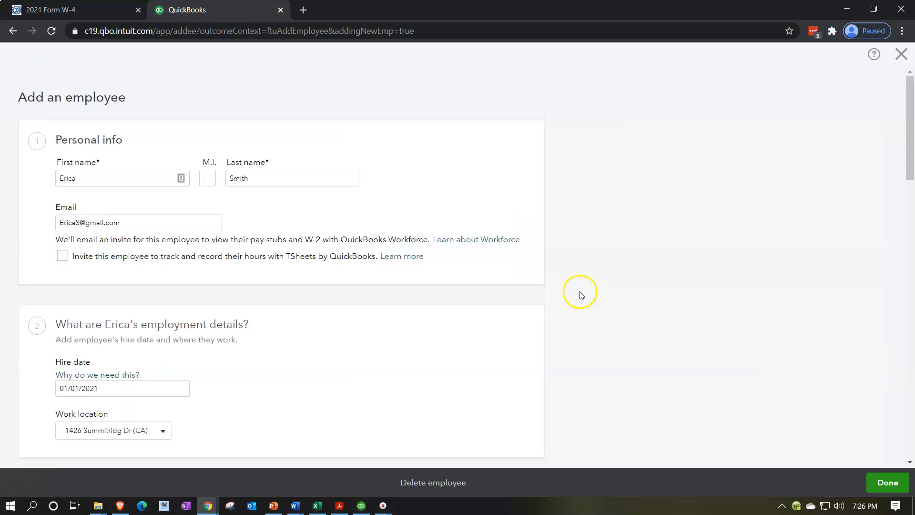
Save the completed W-4 details and enter the employee's birth date in the personal details section
{"action": "scroll", "coordinate": [580, 295], "scroll_direction": "down", "scroll_amount": 3}
{"action": "scroll", "coordinate": [581, 295], "scroll_direction": "down", "scroll_amount": 10}
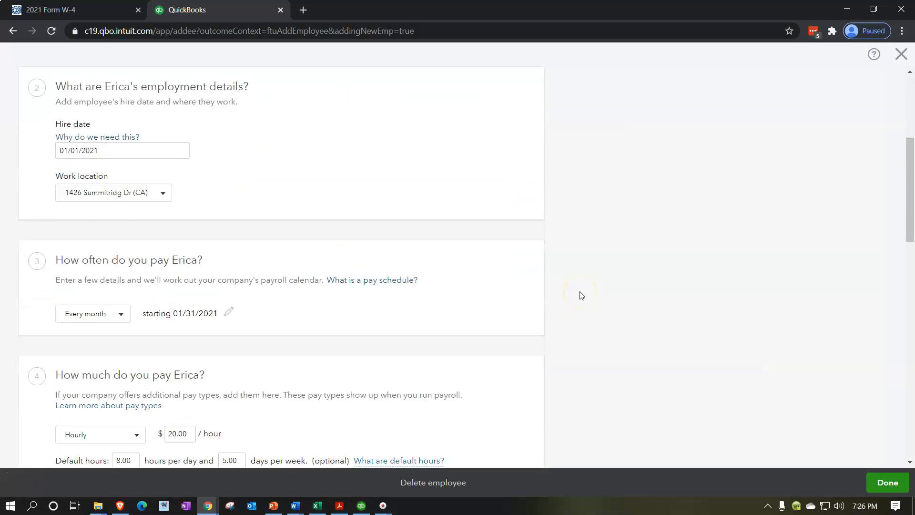
{"action": "scroll", "coordinate": [581, 296], "scroll_direction": "down", "scroll_amount": 4}
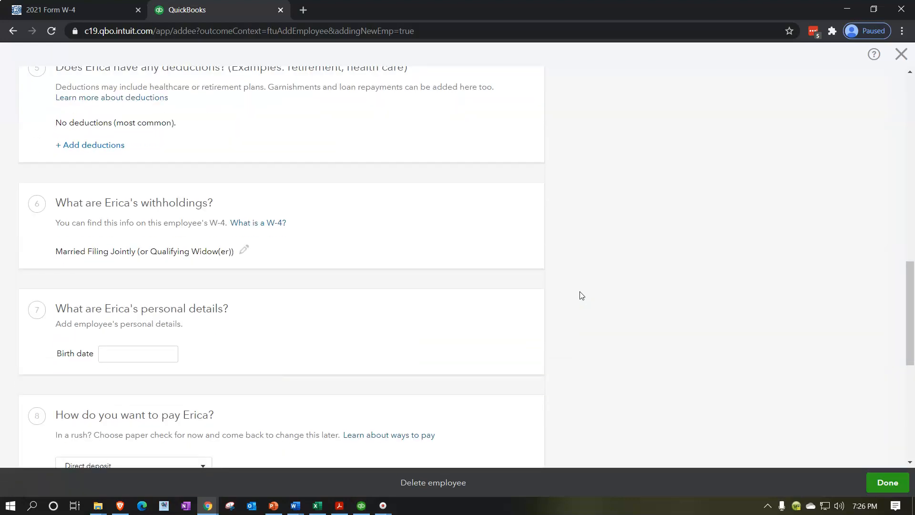
{"action": "scroll", "coordinate": [580, 295], "scroll_direction": "down", "scroll_amount": 1}
{"action": "left_click", "coordinate": [150, 290]}
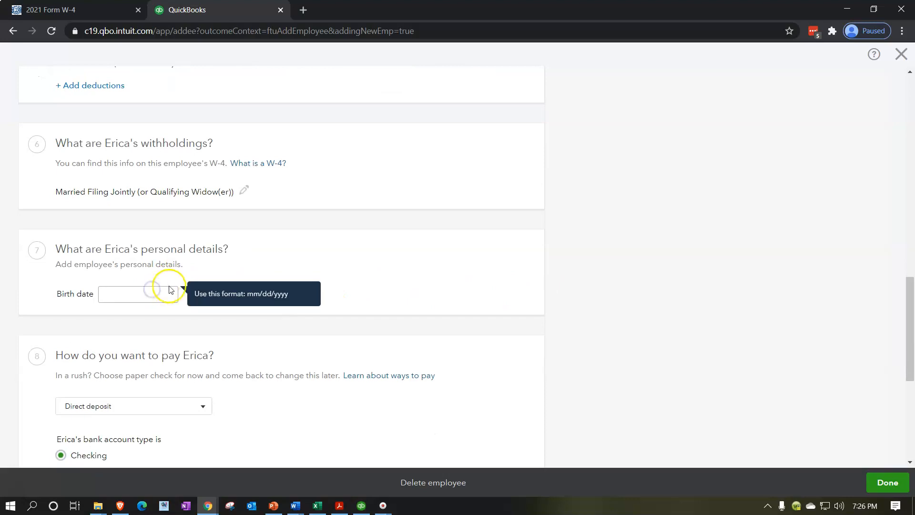
{"action": "scroll", "coordinate": [162, 297], "scroll_direction": "down", "scroll_amount": 1}
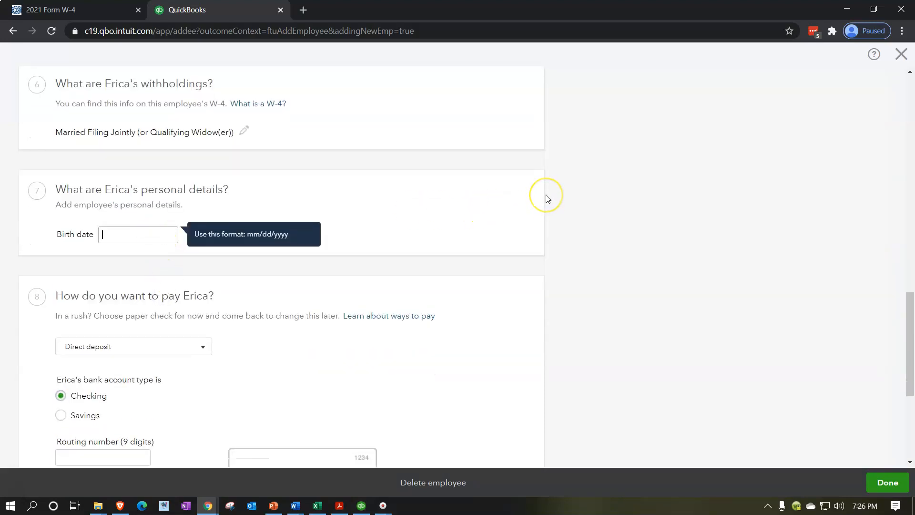
{"action": "type", "text": "06"}
{"action": "key", "text": "Tab"}
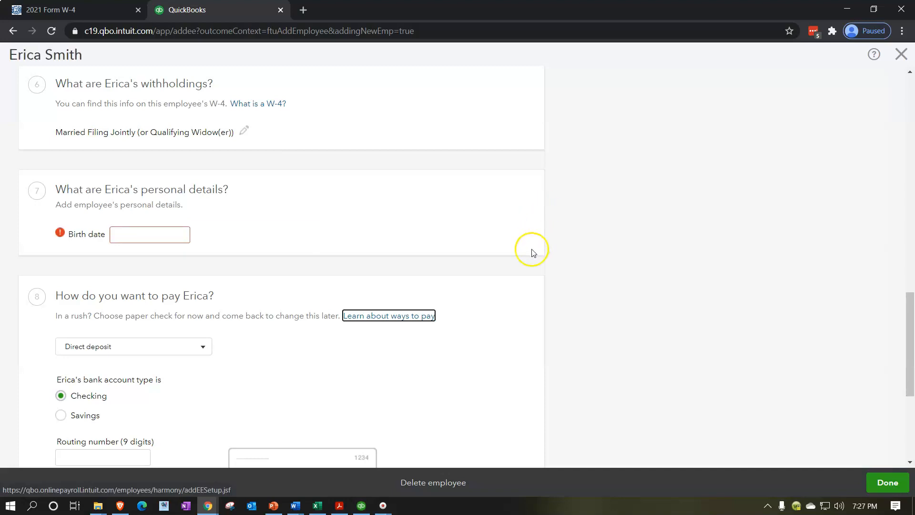
{"action": "left_click", "coordinate": [144, 235]}
{"action": "type", "text": "06/21/19"}
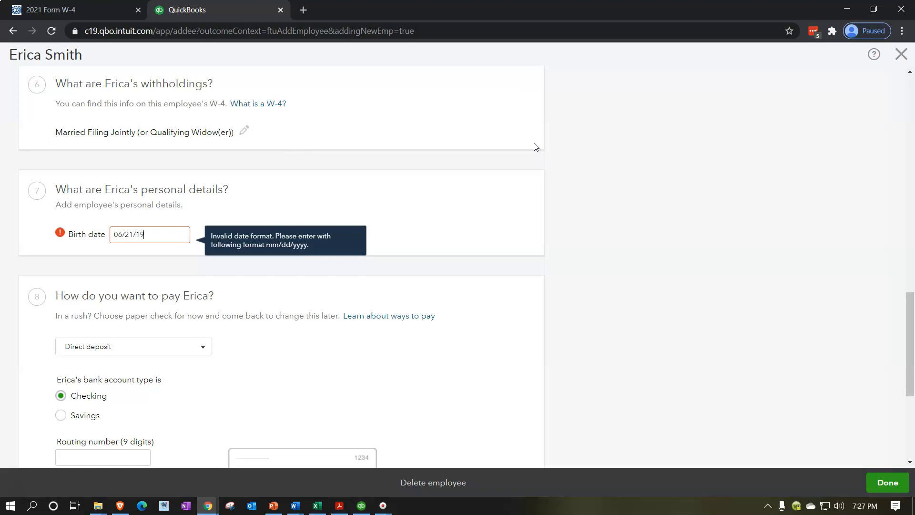
{"action": "key", "text": "Tab"}
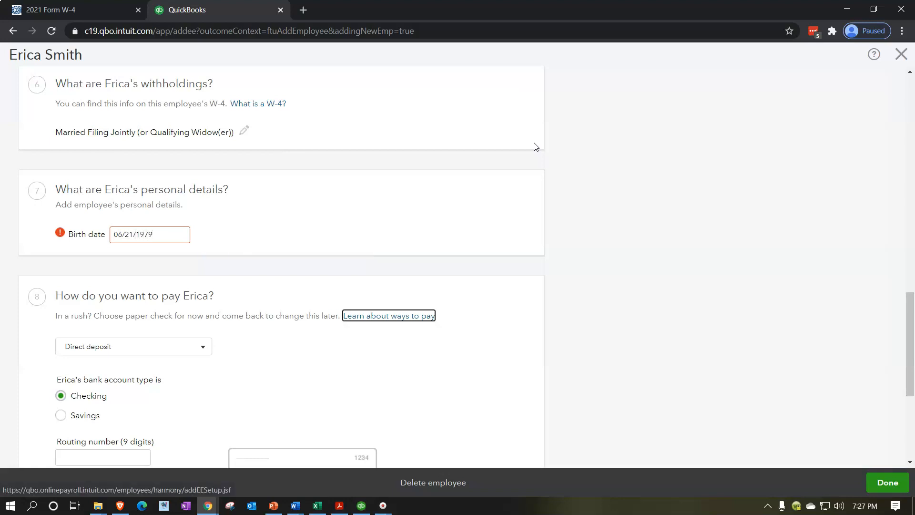
Set the employee's payment method to Paper check and save the employee setup
{"action": "scroll", "coordinate": [280, 341], "scroll_direction": "down", "scroll_amount": 1}
{"action": "left_click", "coordinate": [201, 286]}
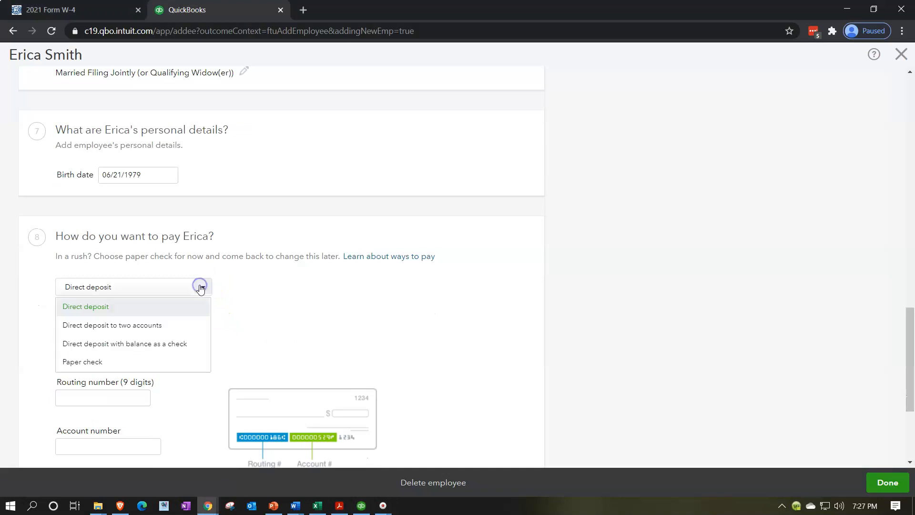
{"action": "left_click", "coordinate": [86, 365]}
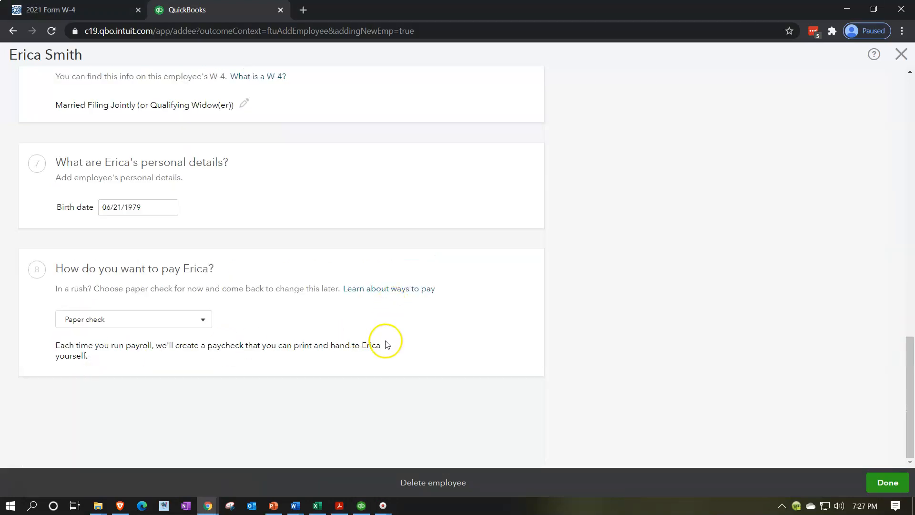
{"action": "left_click", "coordinate": [872, 482]}
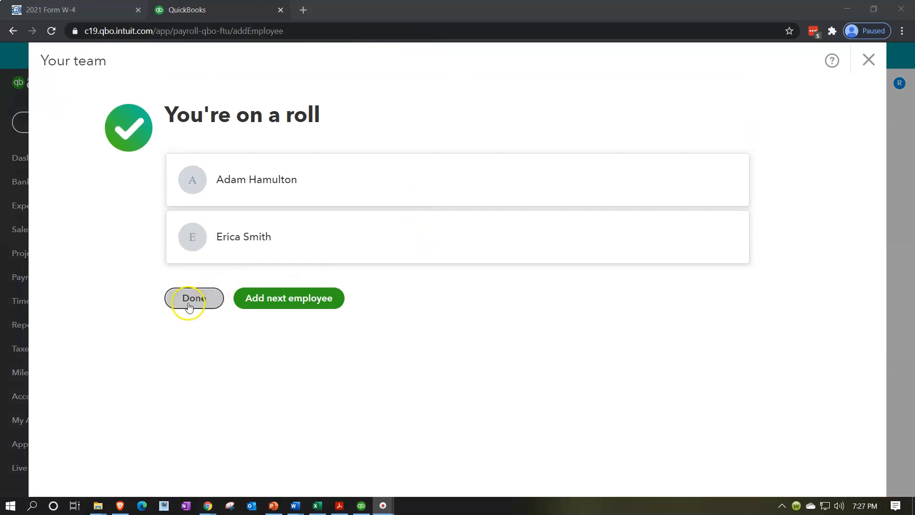
Finish adding team members and continue with the remaining payroll setup instead of paying the team
{"action": "left_click", "coordinate": [190, 305]}
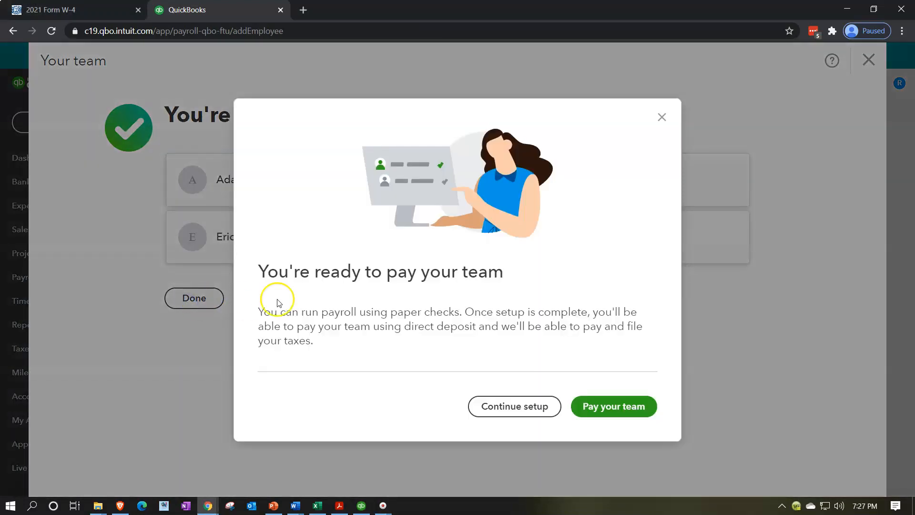
{"action": "left_click", "coordinate": [453, 422]}
{"action": "left_click", "coordinate": [477, 419]}
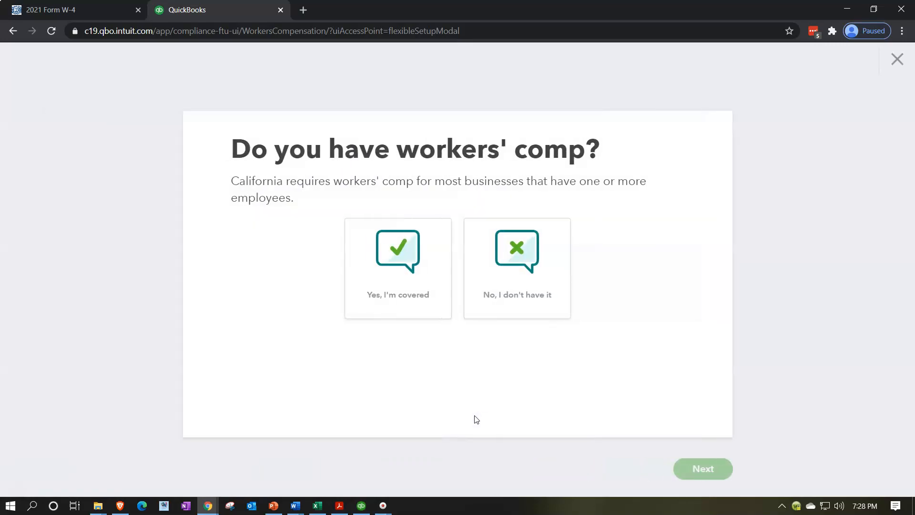
Answer that the business has no workers' comp, decline help finding a policy and submit the answer
{"action": "left_click", "coordinate": [505, 306]}
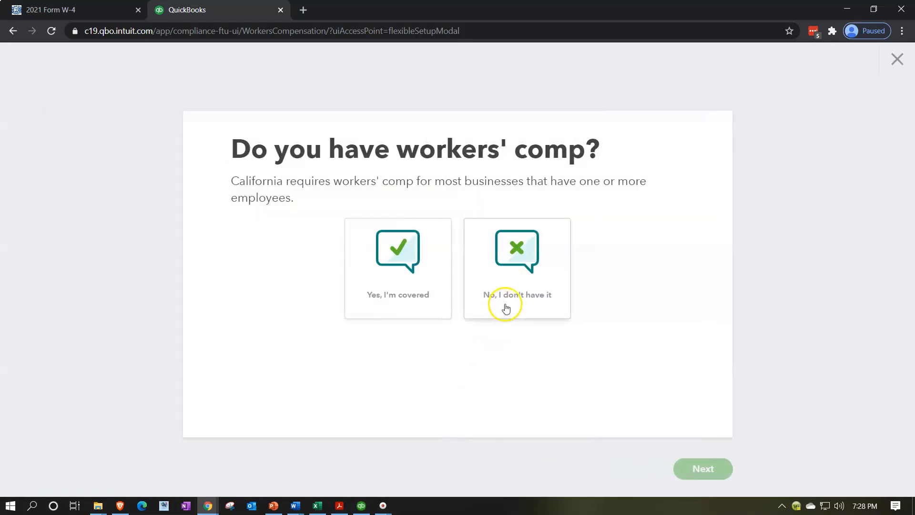
{"action": "left_click", "coordinate": [513, 310]}
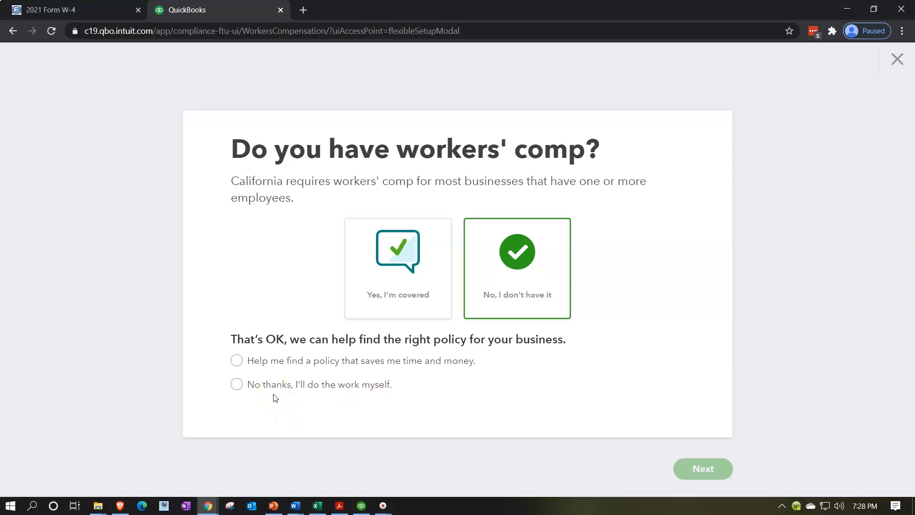
{"action": "left_click", "coordinate": [236, 384]}
{"action": "left_click", "coordinate": [695, 469]}
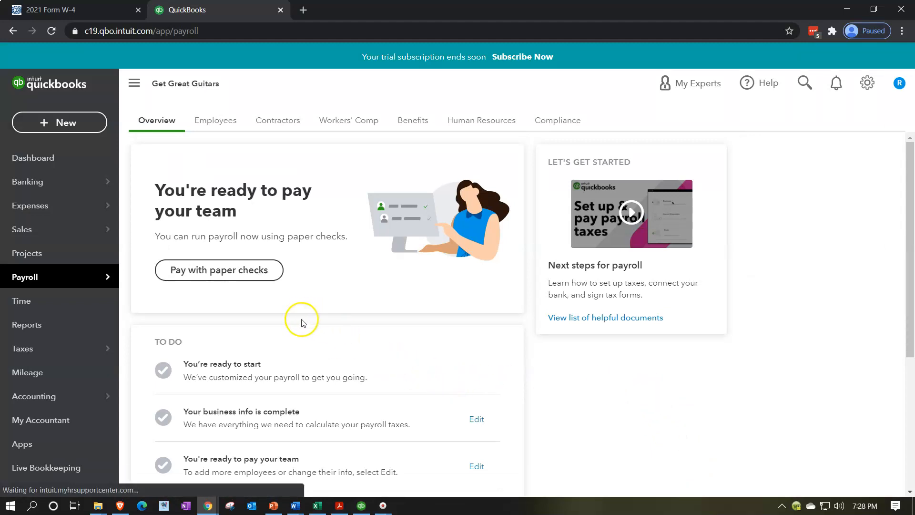
Review the payroll employee list, opening the salaried employee's details and closing them without changes
{"action": "left_click", "coordinate": [215, 120]}
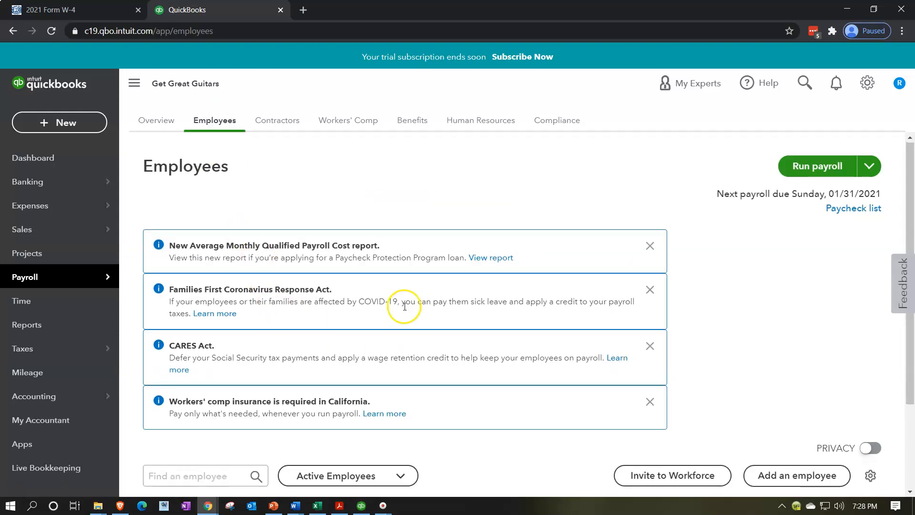
{"action": "scroll", "coordinate": [404, 306], "scroll_direction": "down", "scroll_amount": 2}
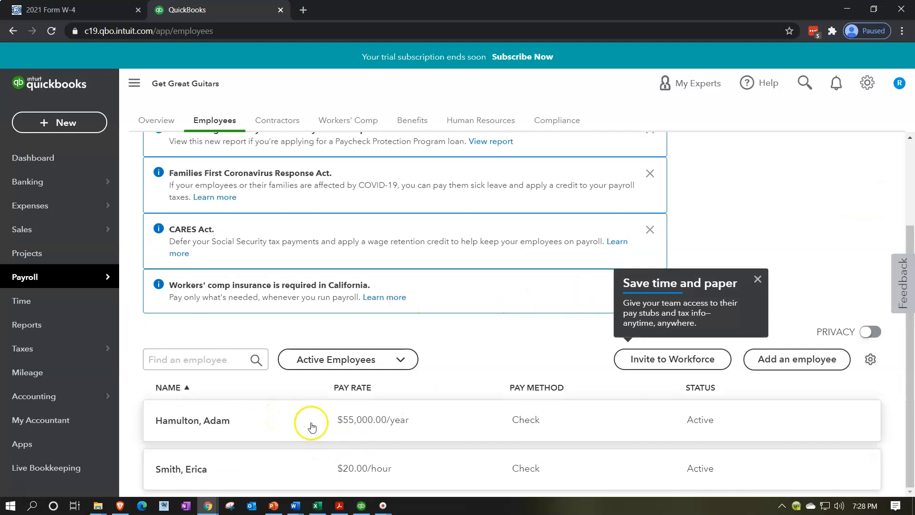
{"action": "left_click", "coordinate": [206, 422]}
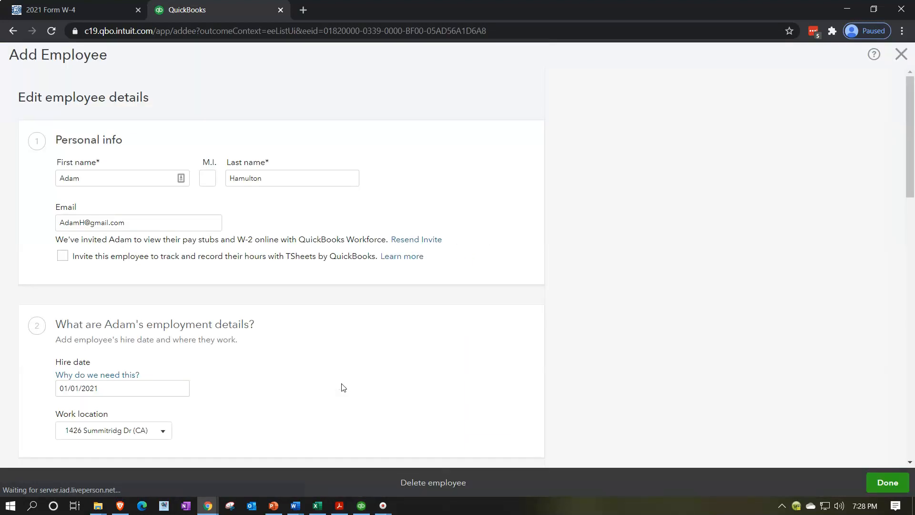
{"action": "scroll", "coordinate": [314, 243], "scroll_direction": "down", "scroll_amount": 20}
{"action": "scroll", "coordinate": [315, 243], "scroll_direction": "up", "scroll_amount": 20}
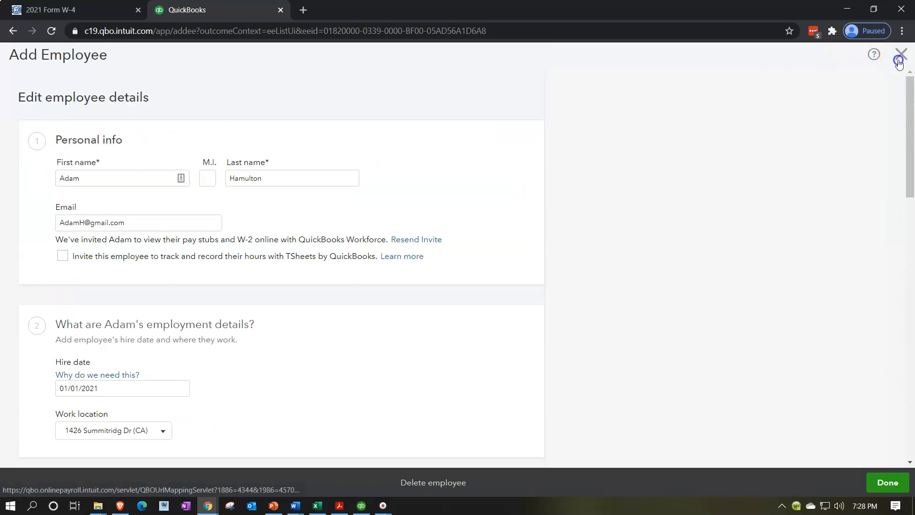
{"action": "left_click", "coordinate": [899, 61]}
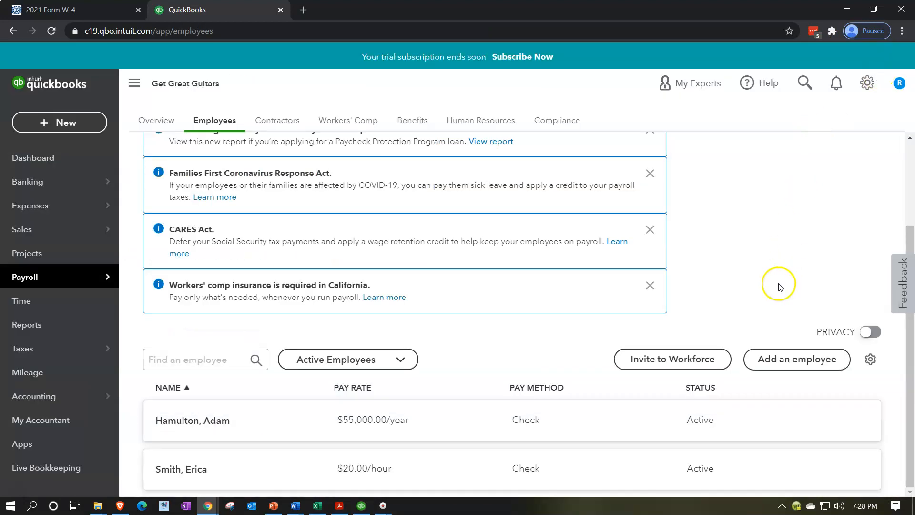
{"action": "scroll", "coordinate": [780, 285], "scroll_direction": "up", "scroll_amount": 3}
{"action": "scroll", "coordinate": [780, 285], "scroll_direction": "down", "scroll_amount": 3}
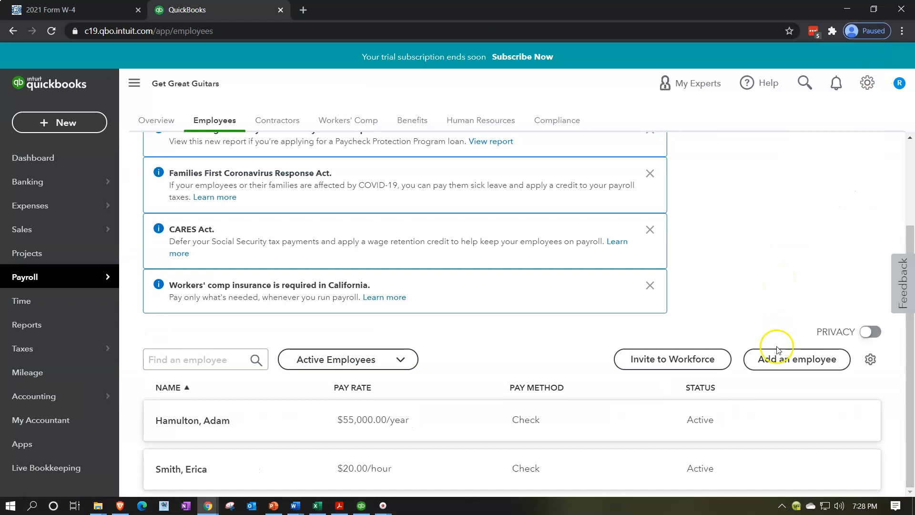